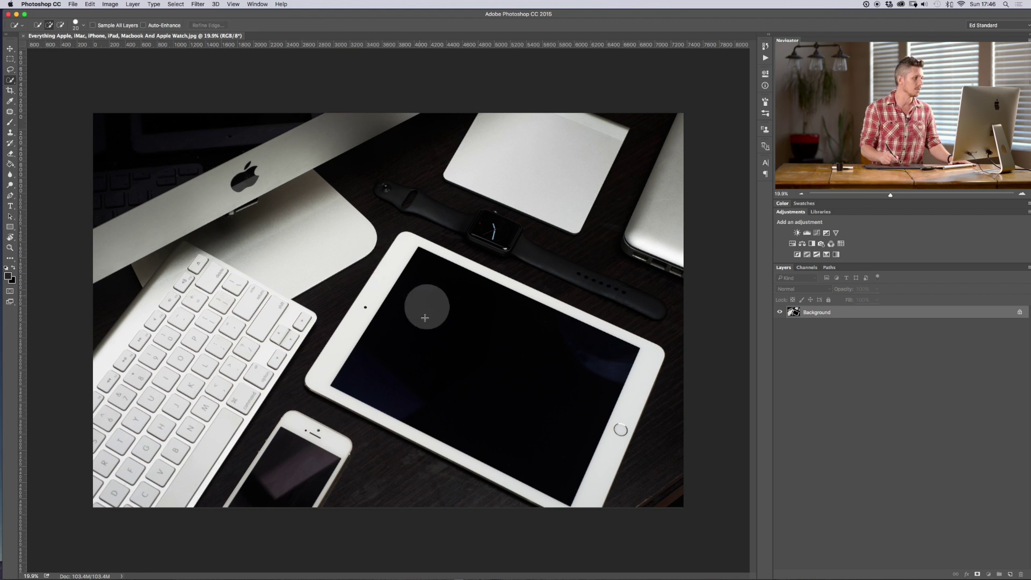
# Select the tablet's screen with the Quick Selection tool and preview the selection in Quick Mask mode.
pyautogui.moveTo(365, 369)
pyautogui.mouseDown()
pyautogui.moveTo(367, 348)
pyautogui.moveTo(433, 284)
pyautogui.moveTo(554, 336)
pyautogui.moveTo(566, 442)
pyautogui.moveTo(501, 479)
pyautogui.mouseUp()
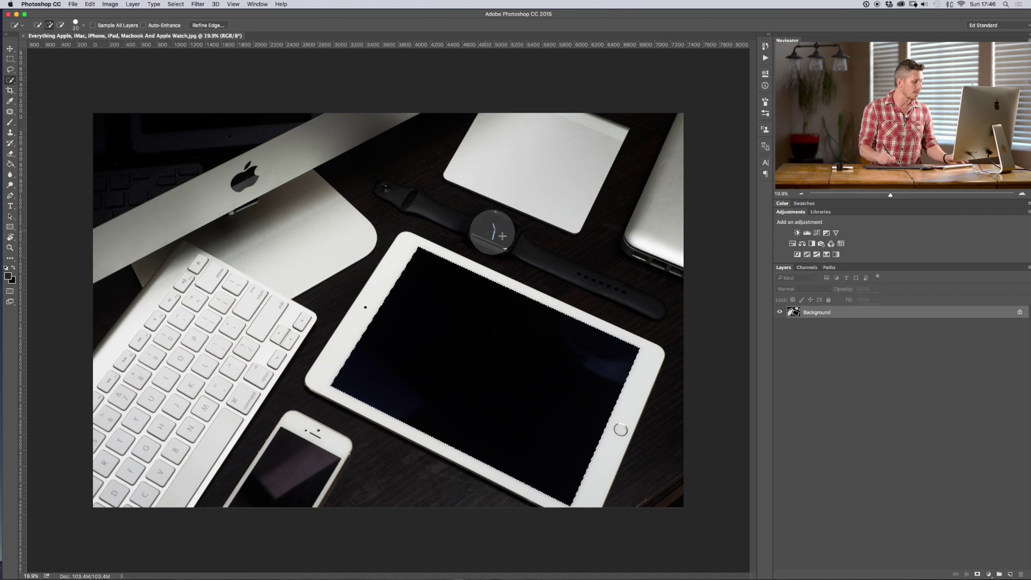
pyautogui.press('q')
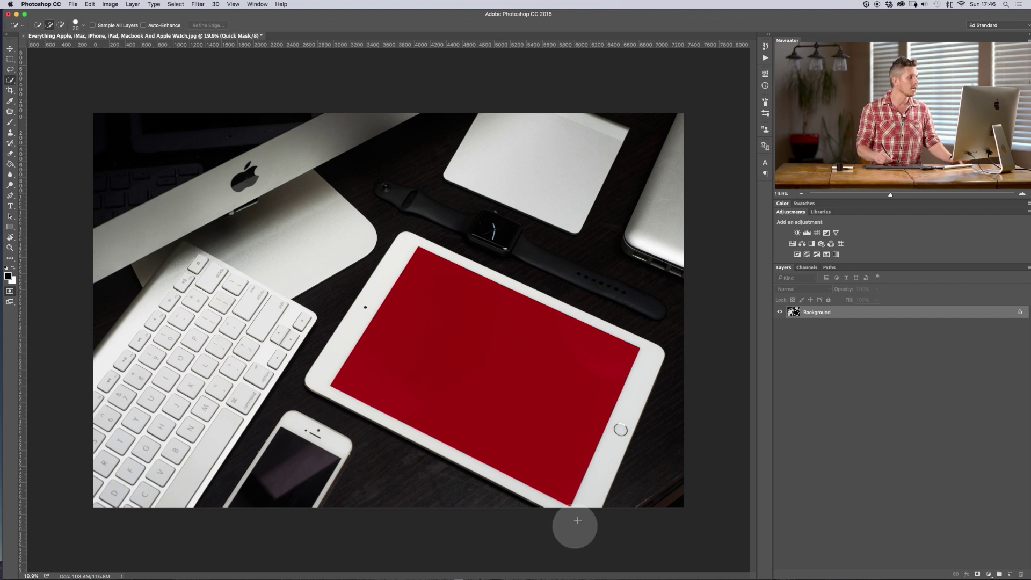
pyautogui.press('q')
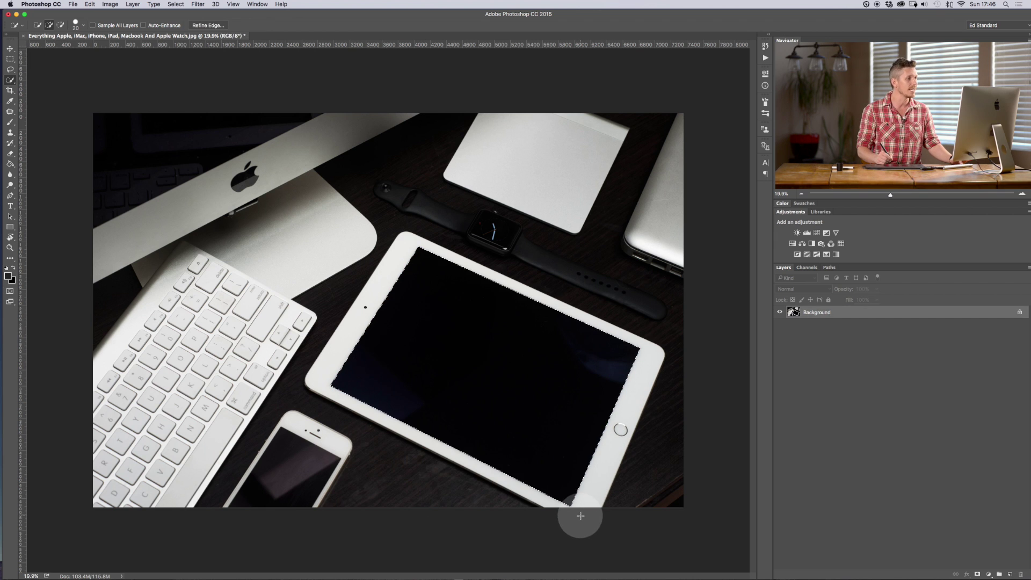
# Invert the mask of the tablet screen in Quick Mask mode and return it to a selection.
pyautogui.press('q')
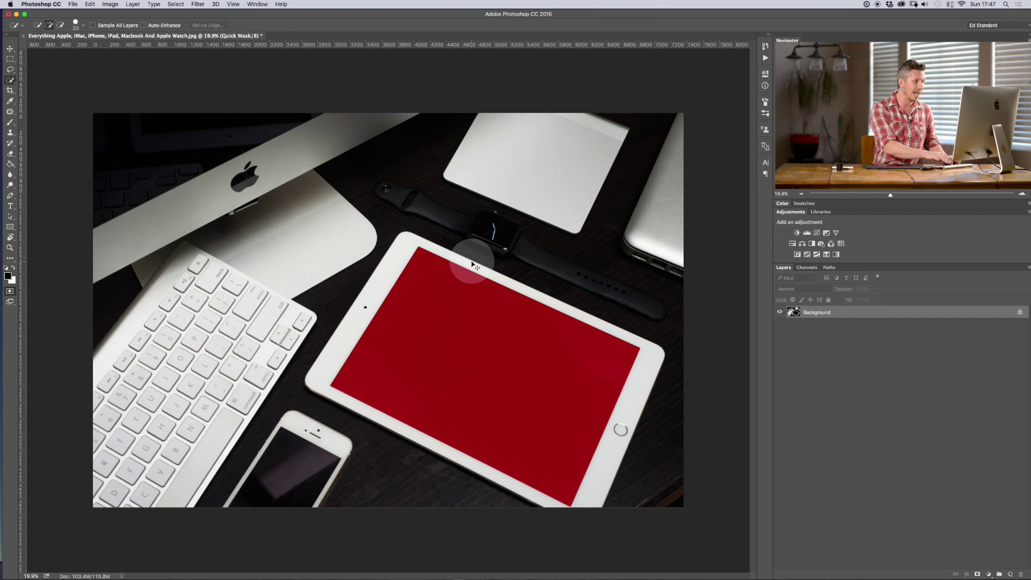
pyautogui.press('super+i')
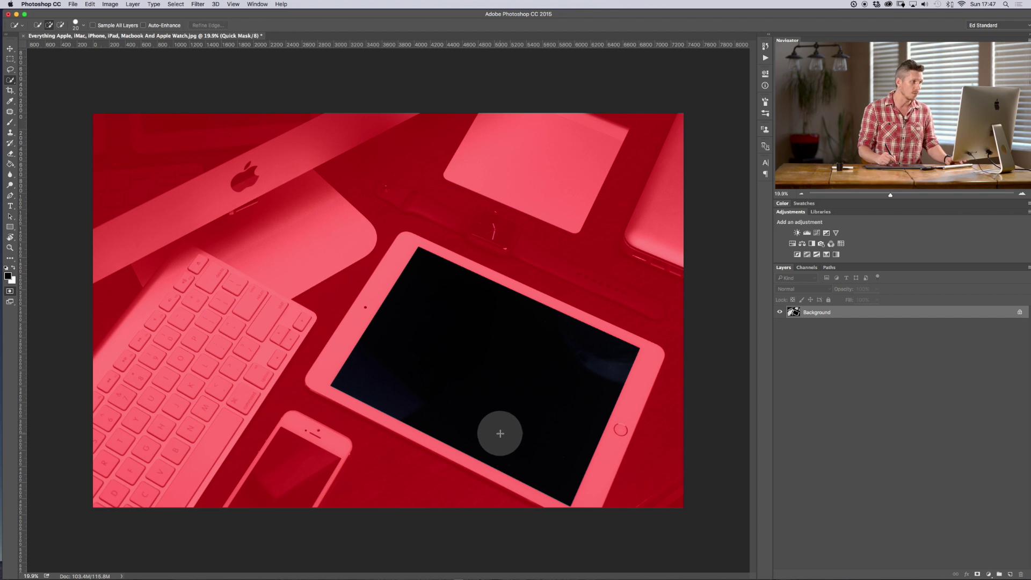
pyautogui.press('q')
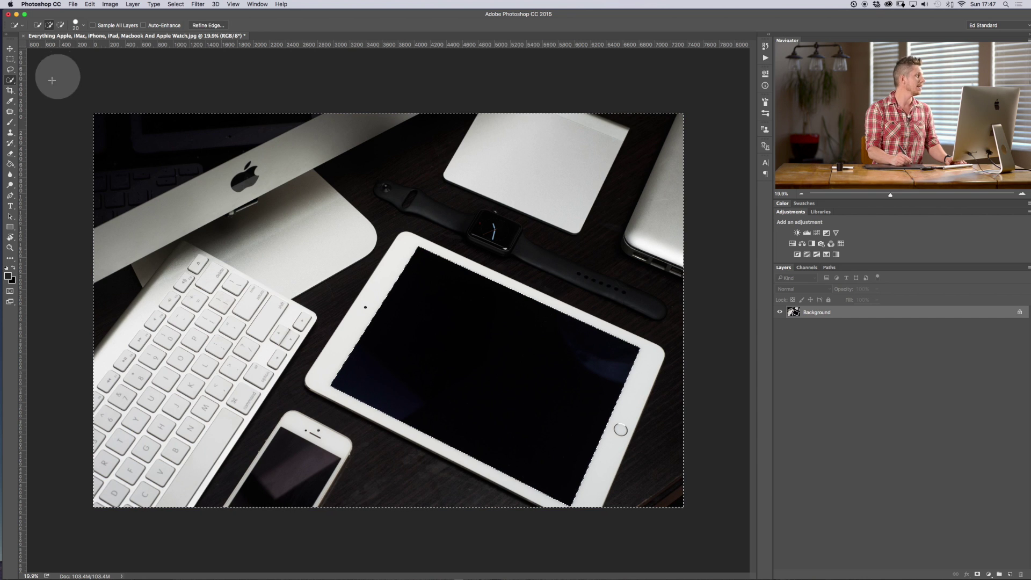
# Prepare the Brush tool with a bright magenta foreground colour and a brush size of 200.
pyautogui.click(10, 122)
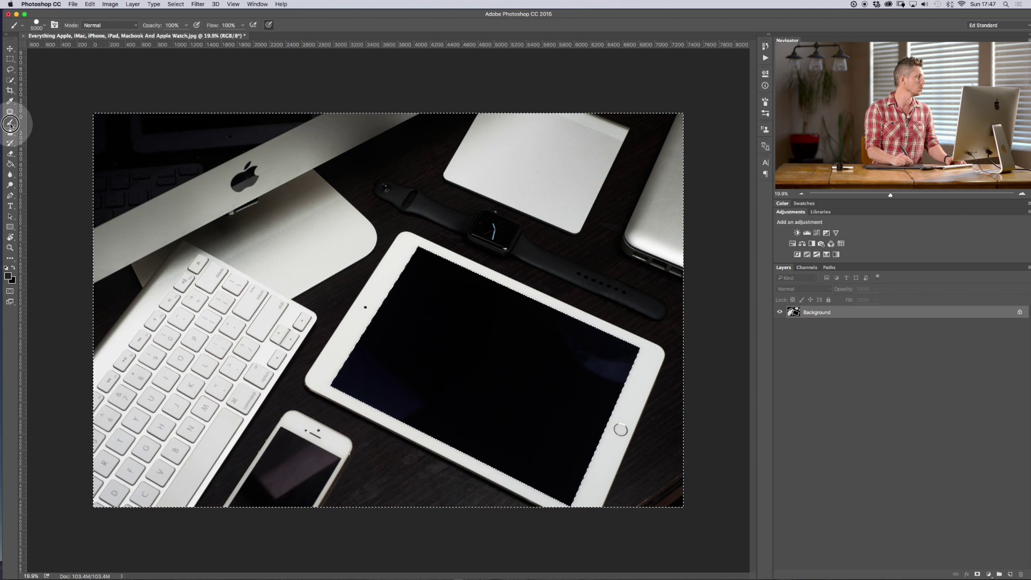
pyautogui.click(7, 276)
pyautogui.click(830, 348)
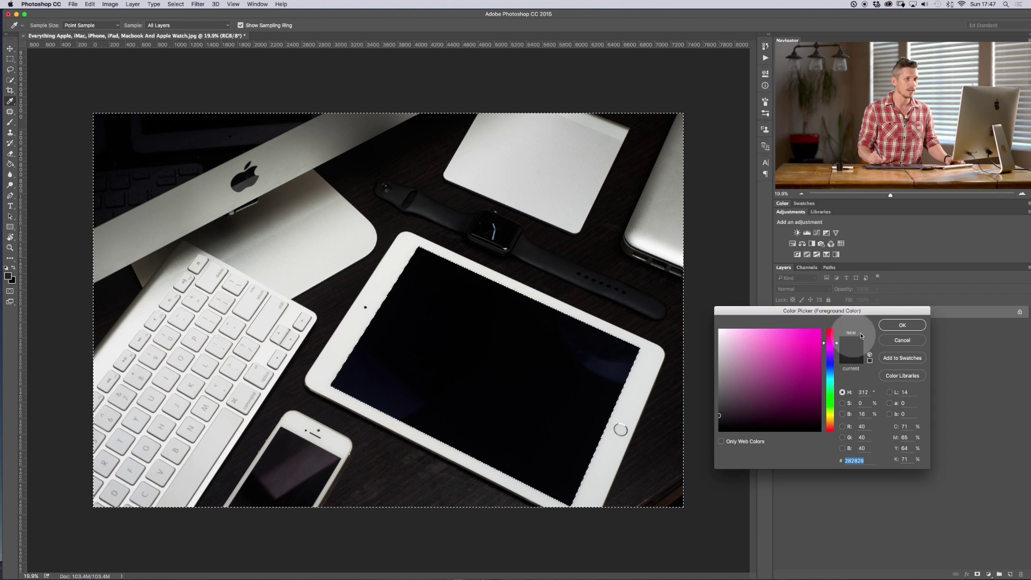
pyautogui.click(902, 325)
pyautogui.press('[')
pyautogui.press('[')
pyautogui.press('[')
pyautogui.press('[')
pyautogui.press('[')
pyautogui.press('[')
pyautogui.press('[')
pyautogui.press('[')
pyautogui.press('[')
pyautogui.press('[')
pyautogui.press('[')
pyautogui.press('[')
pyautogui.press('[')
pyautogui.press('[')
pyautogui.press('[')
pyautogui.press('[')
pyautogui.press('[')
pyautogui.press('[')
pyautogui.press('[')
pyautogui.press('x')
# Paint magenta strokes around the tablet screen, then invert the selection and paint strokes inside the screen.
pyautogui.moveTo(449, 199)
pyautogui.mouseDown()
pyautogui.moveTo(328, 318)
pyautogui.moveTo(310, 386)
pyautogui.moveTo(519, 252)
pyautogui.moveTo(606, 247)
pyautogui.moveTo(611, 289)
pyautogui.mouseUp()
pyautogui.moveTo(639, 370)
pyautogui.mouseDown()
pyautogui.moveTo(668, 395)
pyautogui.moveTo(673, 436)
pyautogui.moveTo(647, 499)
pyautogui.moveTo(673, 471)
pyautogui.moveTo(682, 397)
pyautogui.mouseUp()
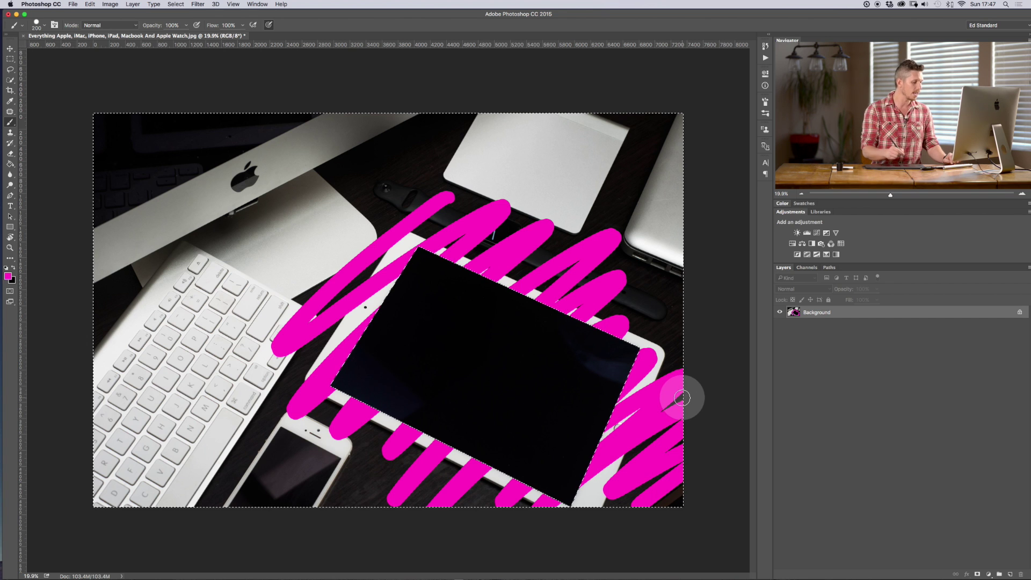
pyautogui.hotkey('ctrl', 'shift', 'i')
pyautogui.moveTo(357, 343)
pyautogui.mouseDown()
pyautogui.moveTo(395, 401)
pyautogui.moveTo(438, 434)
pyautogui.moveTo(476, 441)
pyautogui.moveTo(503, 412)
pyautogui.moveTo(507, 371)
pyautogui.moveTo(567, 399)
pyautogui.moveTo(646, 403)
pyautogui.mouseUp()
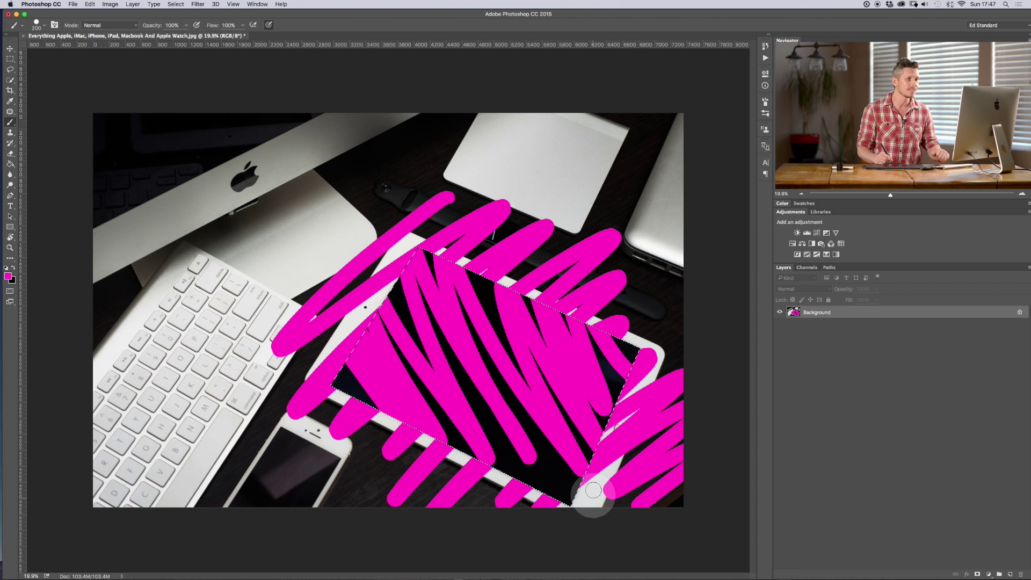
# Deselect the tablet screen and try to move the locked Background layer.
pyautogui.click(10, 61)
pyautogui.click(403, 298)
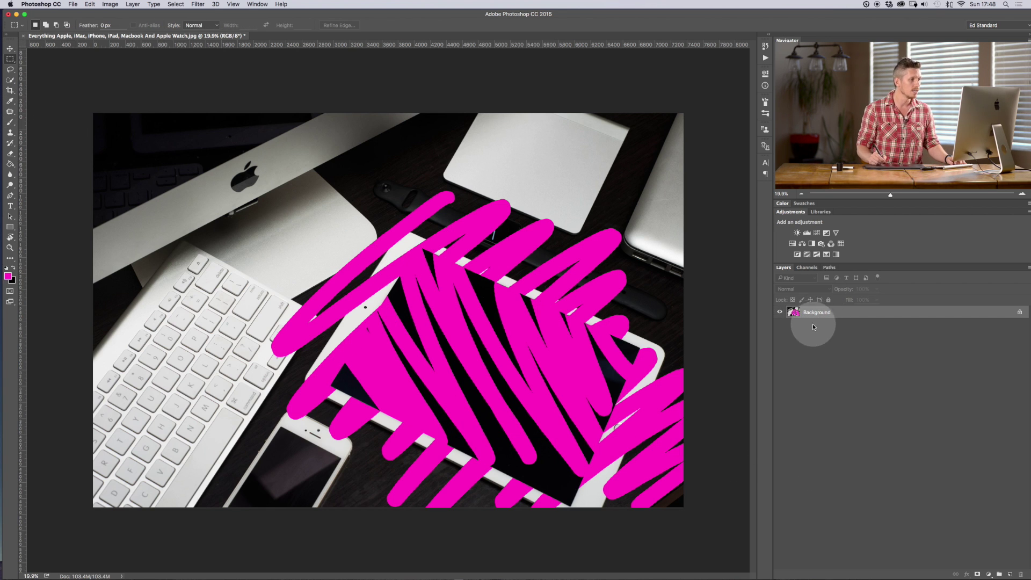
pyautogui.click(10, 48)
pyautogui.moveTo(262, 219); pyautogui.dragTo(484, 341)
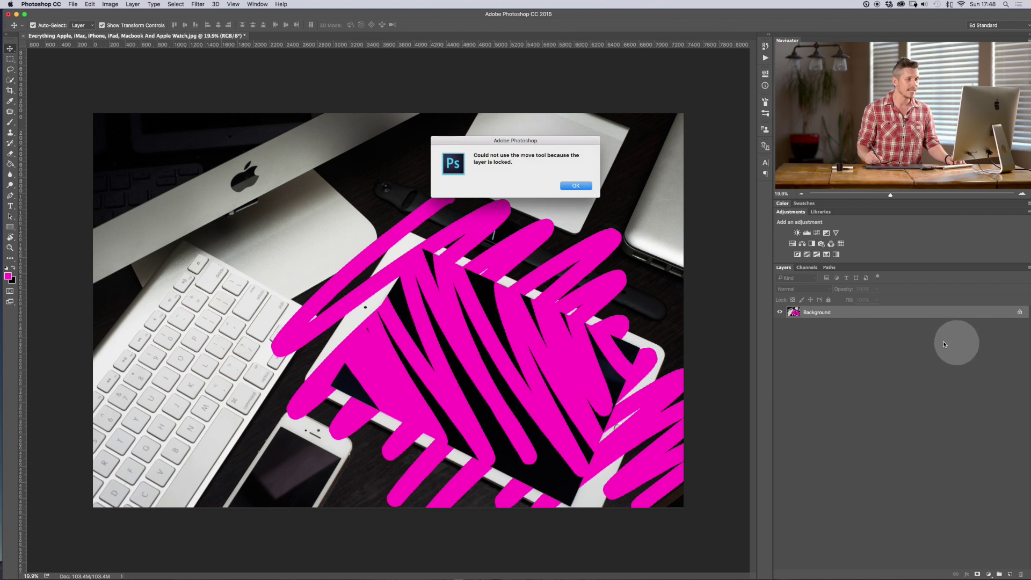
pyautogui.click(572, 187)
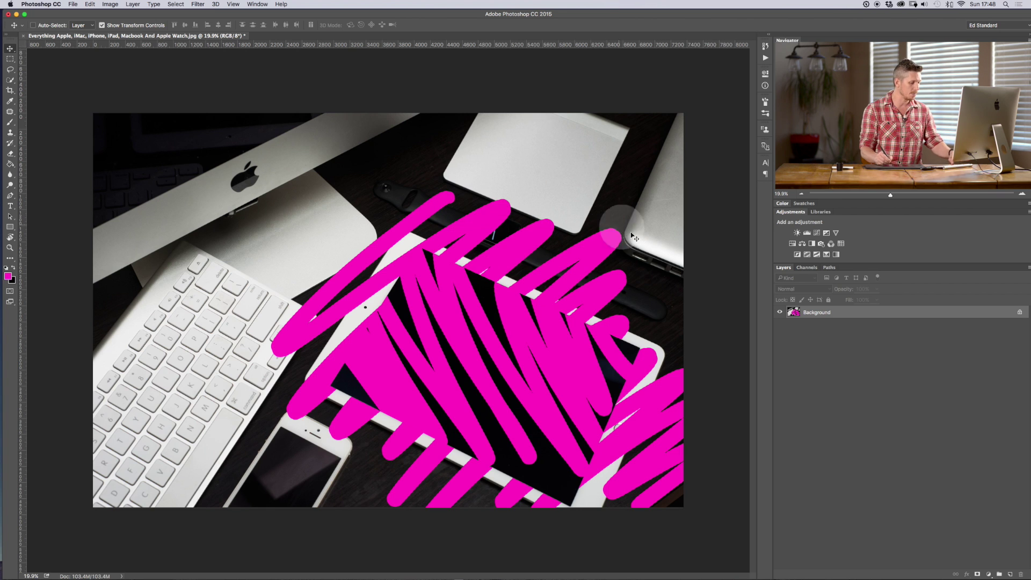
# Duplicate the painted Background layer, hide the original and shift the copy down and to the left.
pyautogui.press('super+j')
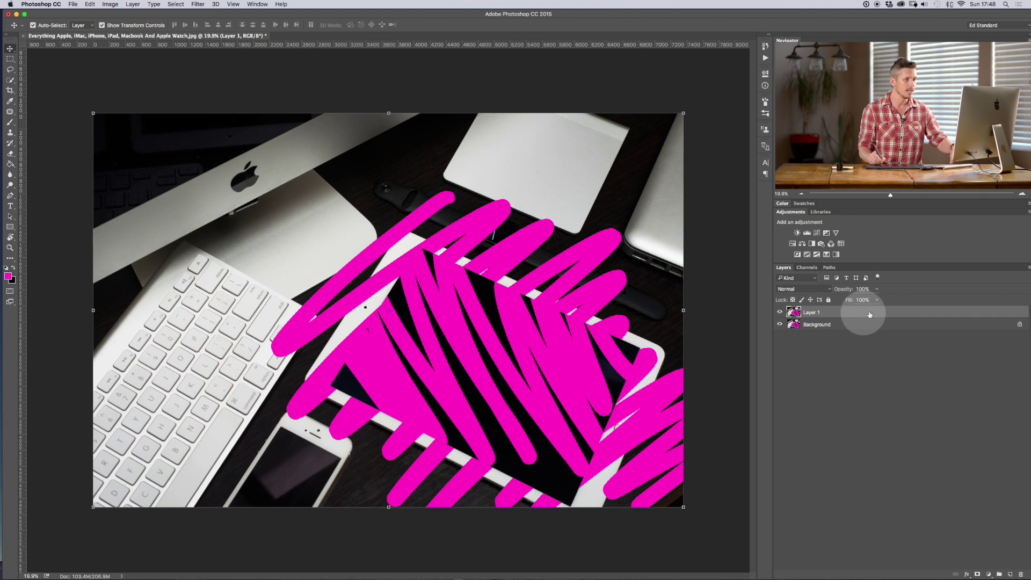
pyautogui.click(783, 325)
pyautogui.moveTo(499, 295); pyautogui.dragTo(476, 322)
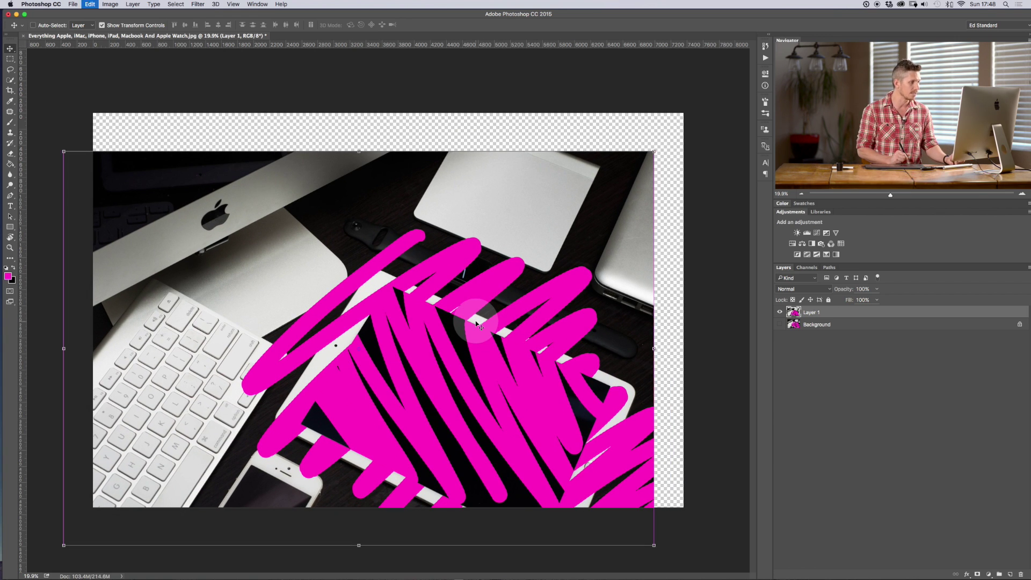
# Undo the layer move, duplication, deselection and all magenta brush strokes.
pyautogui.press('super+z')
pyautogui.press('super+alt+z')
pyautogui.press('super+alt+z')
pyautogui.press('super+alt+z')
pyautogui.press('super+alt+z')
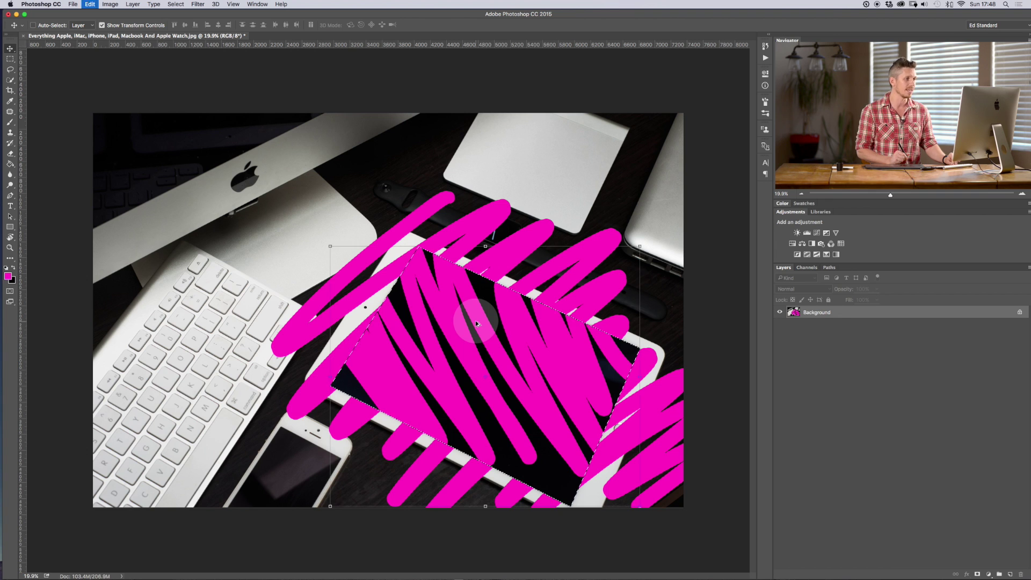
pyautogui.press('super+alt+z')
pyautogui.press('super+alt+z')
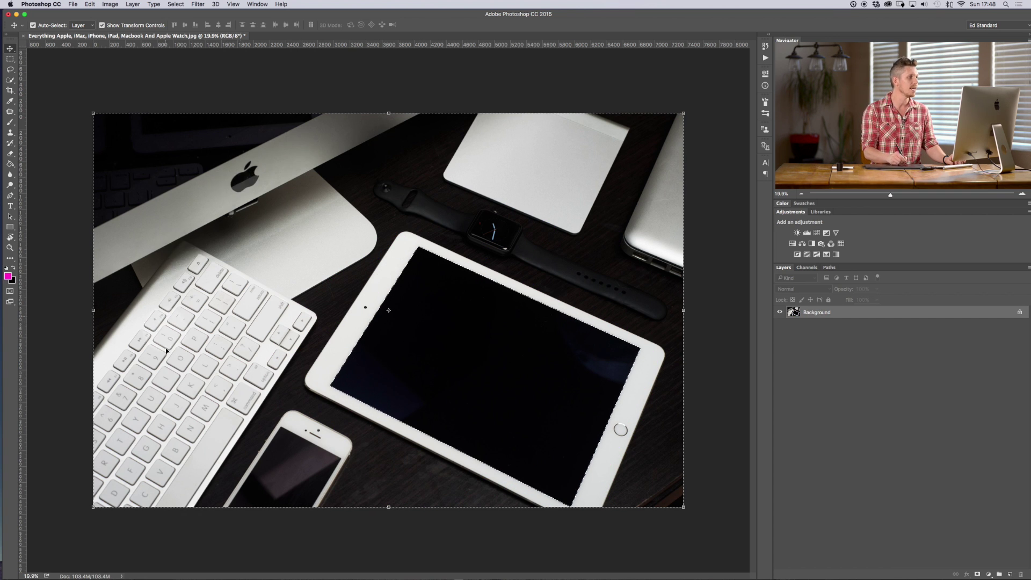
# Check the selection in Quick Mask mode, then copy it to a new layer and inspect the cutout with the Background hidden.
pyautogui.press('q')
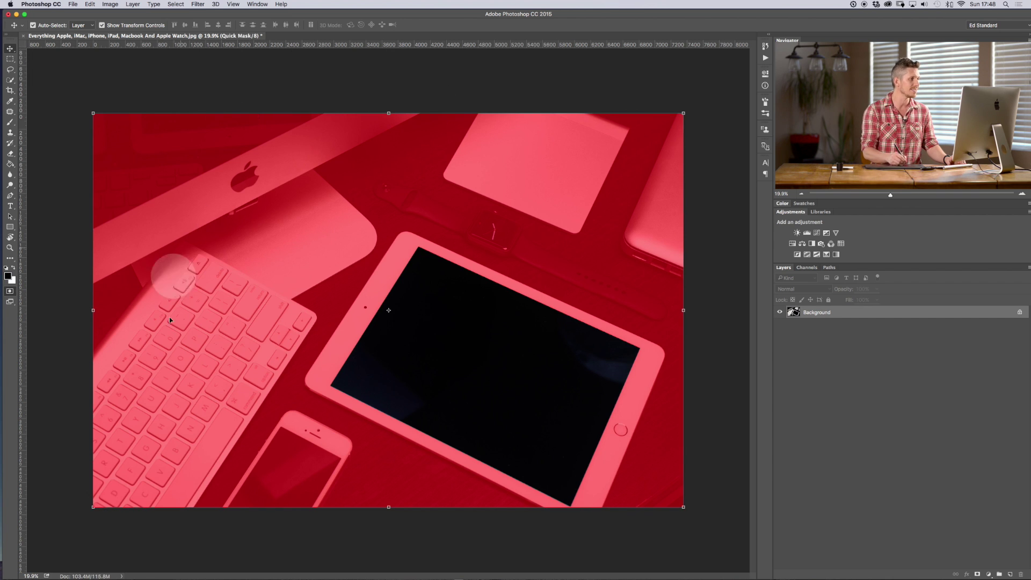
pyautogui.press('q')
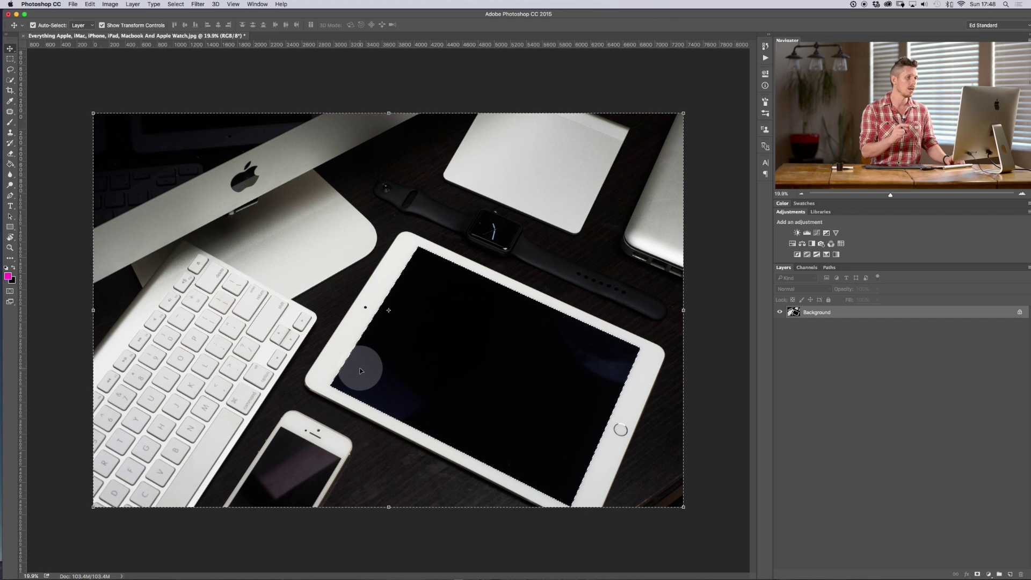
pyautogui.press('super')
pyautogui.press('super+j')
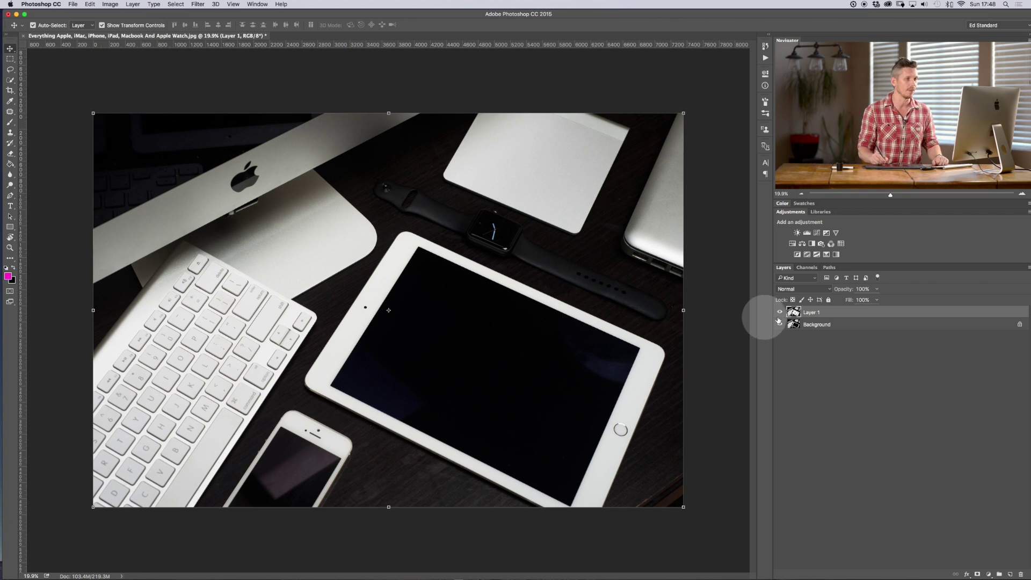
pyautogui.click(779, 325)
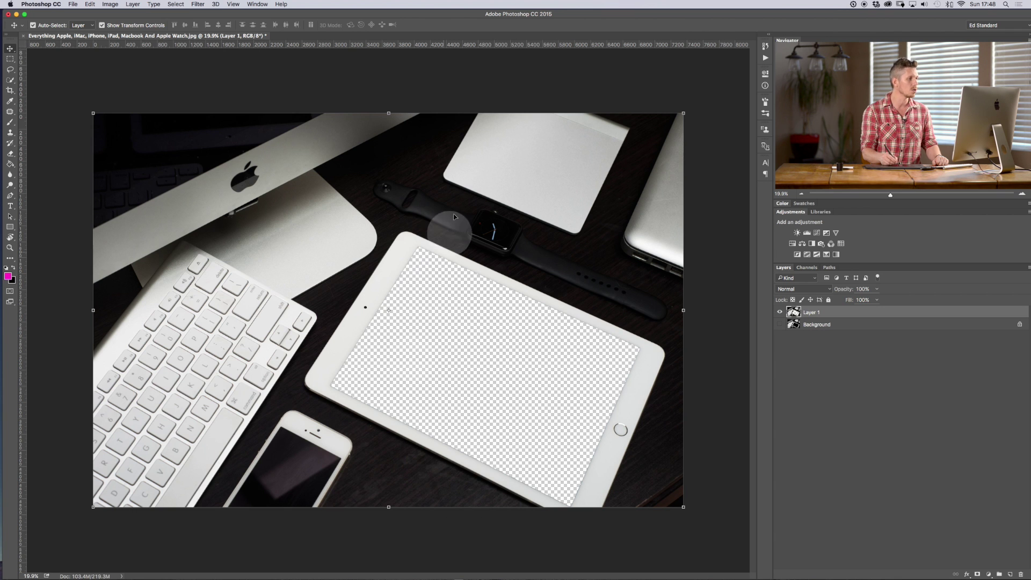
pyautogui.click(780, 325)
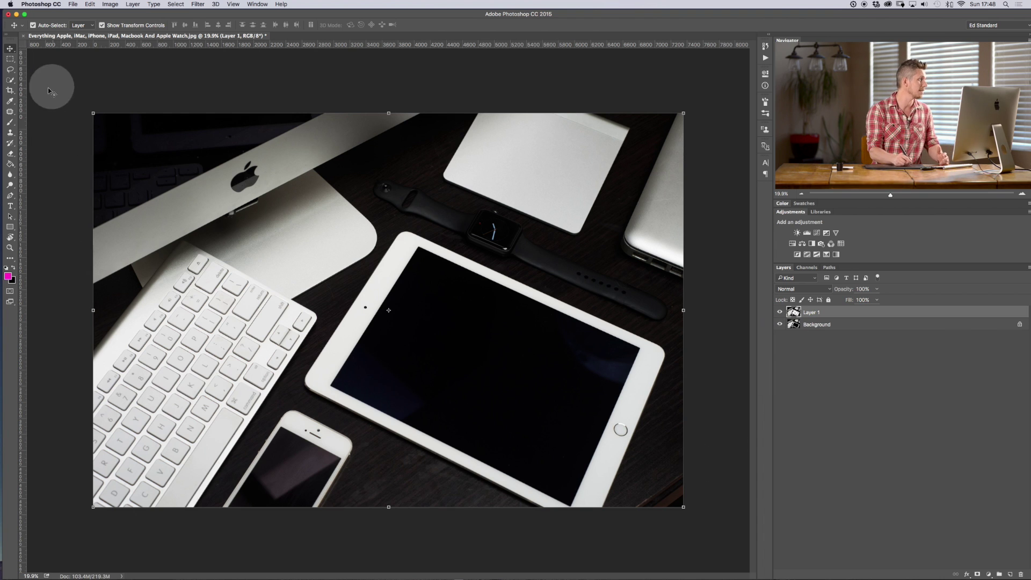
# Brush magenta strokes across the tablet on the Background layer and compare with Layer 1 hidden and shown.
pyautogui.click(10, 122)
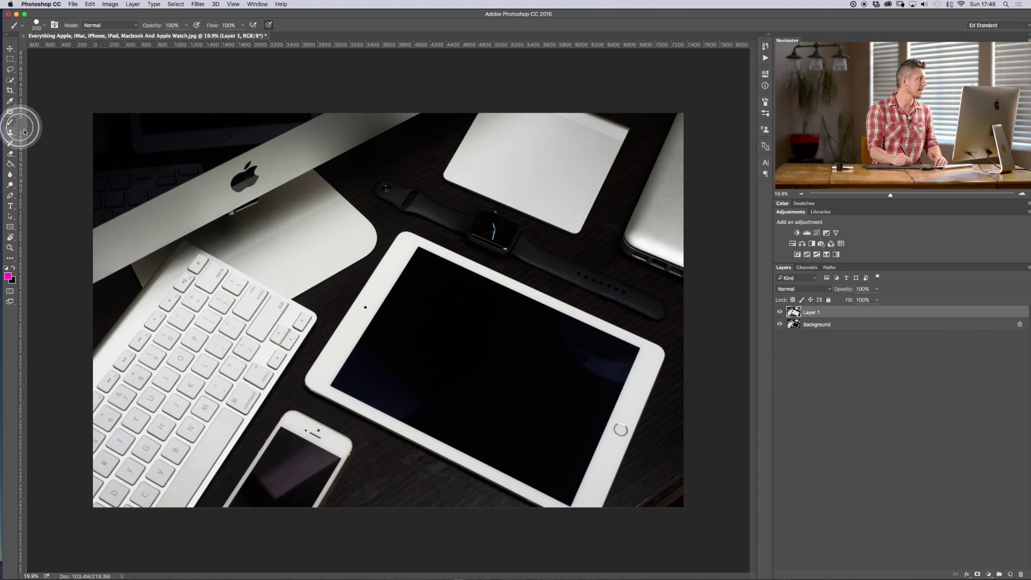
pyautogui.click(838, 325)
pyautogui.moveTo(414, 265)
pyautogui.mouseDown()
pyautogui.moveTo(579, 240)
pyautogui.moveTo(403, 467)
pyautogui.moveTo(622, 352)
pyautogui.moveTo(651, 380)
pyautogui.moveTo(695, 469)
pyautogui.mouseUp()
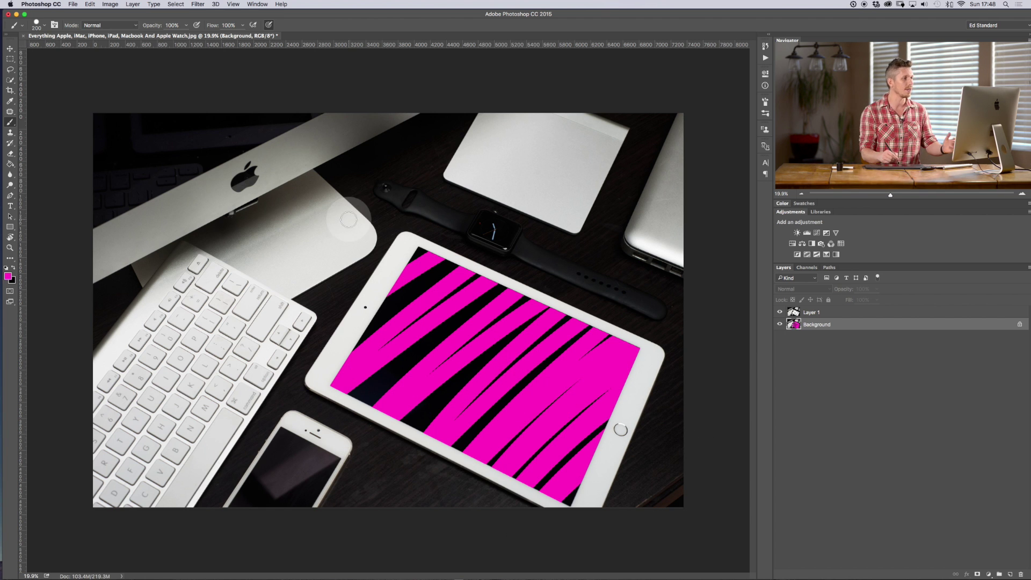
pyautogui.click(781, 312)
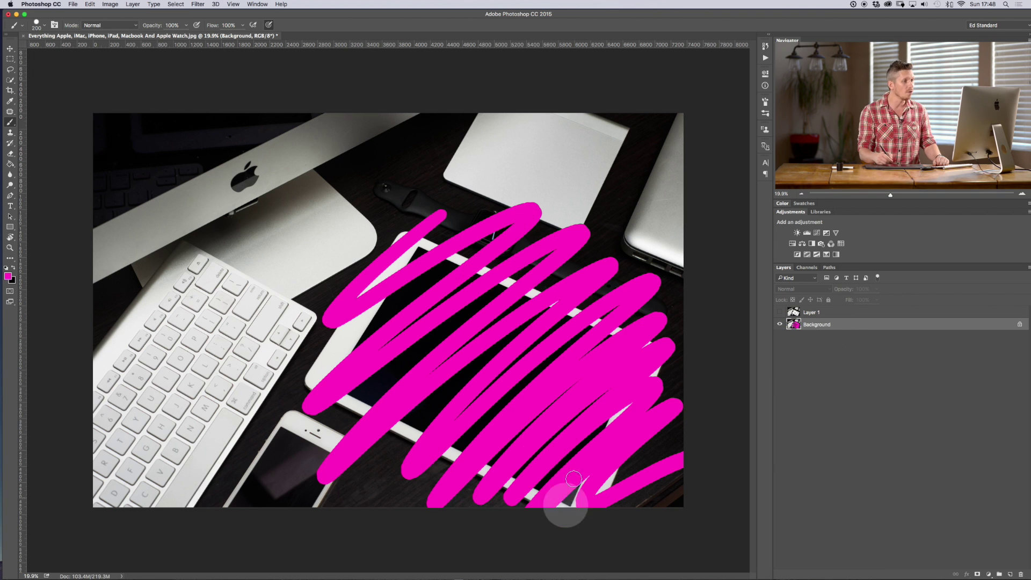
pyautogui.click(846, 313)
pyautogui.click(780, 313)
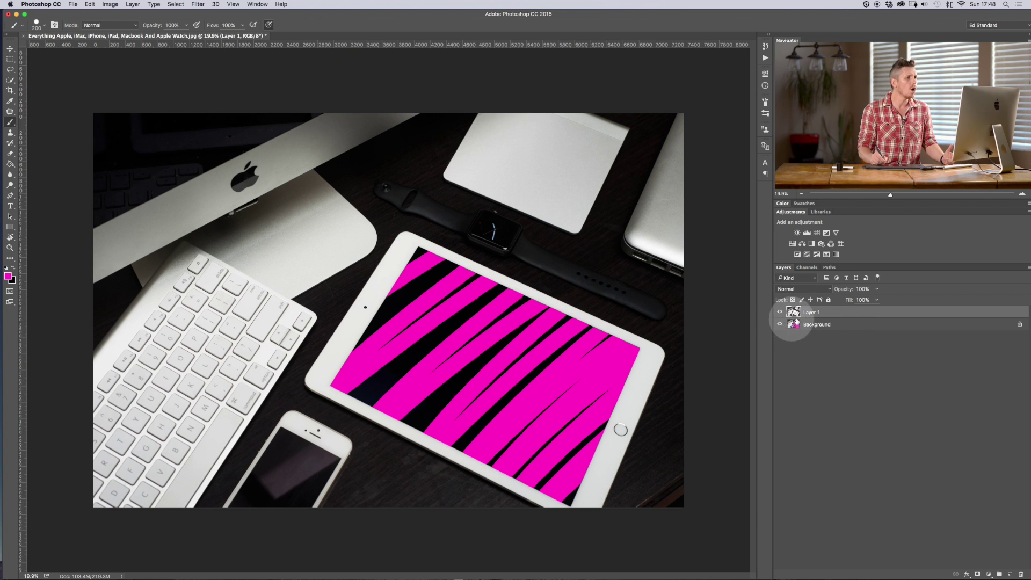
# Undo the Background painting and the layer copied from the selection.
pyautogui.click(830, 329)
pyautogui.press('super+alt+z')
pyautogui.press('super+alt+z')
pyautogui.press('super+alt+z')
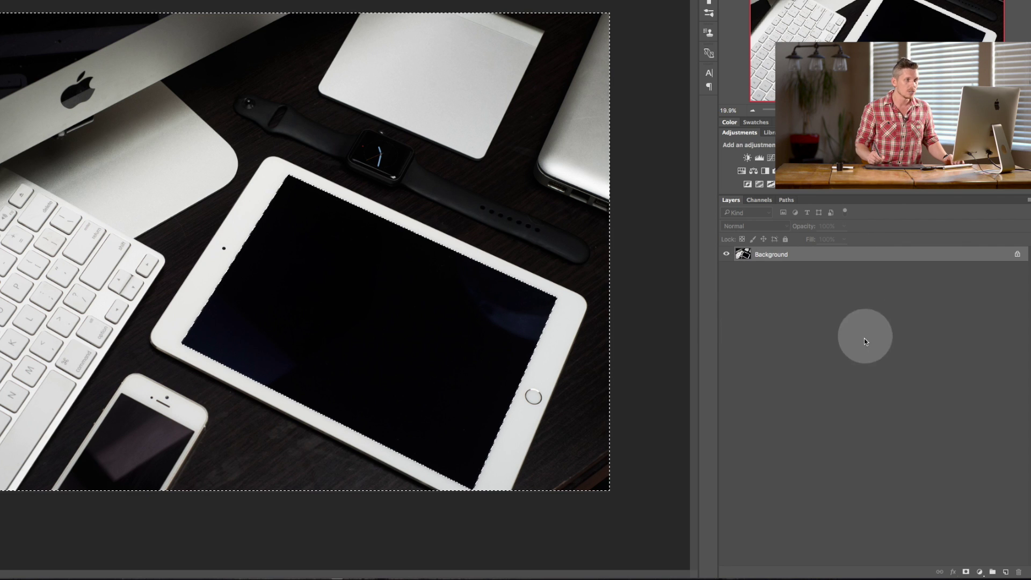
# Add a layer mask from the selection to the Background layer and toggle the mask off and on.
pyautogui.click(965, 573)
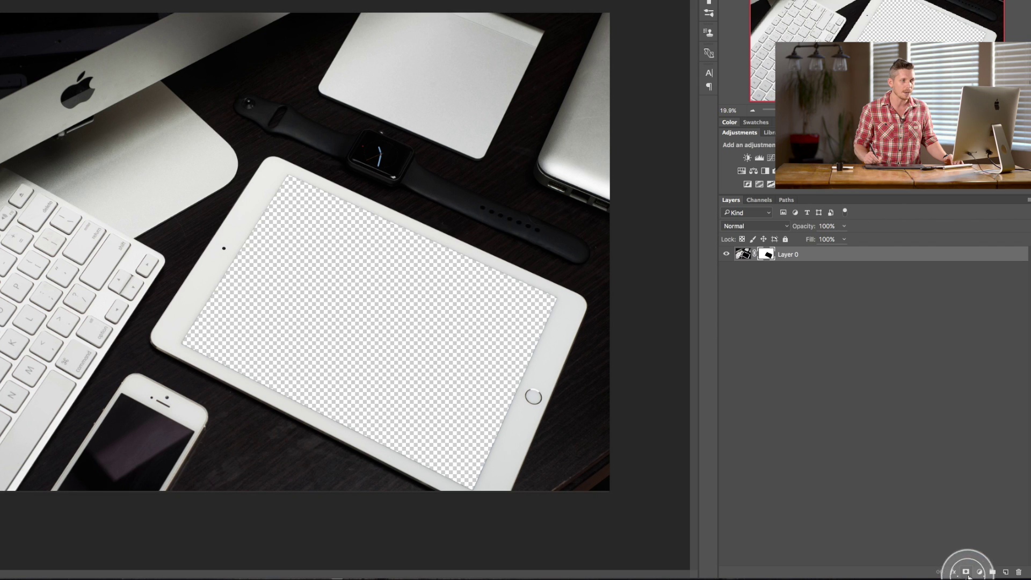
pyautogui.click(919, 415)
pyautogui.click(761, 260)
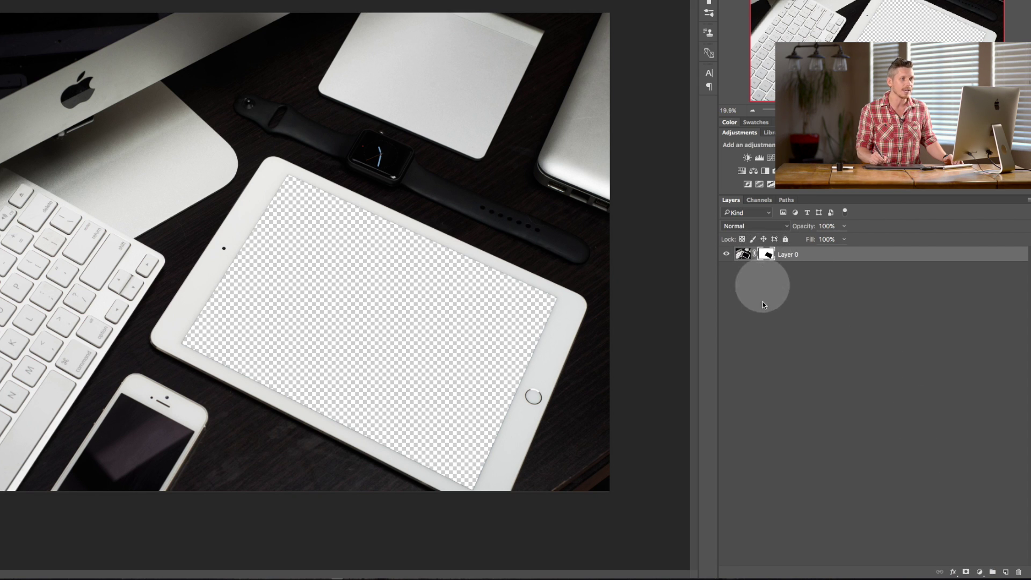
pyautogui.keyDown('shift'); pyautogui.click(766, 256); pyautogui.keyUp('shift')
pyautogui.keyDown('shift'); pyautogui.click(766, 256); pyautogui.keyUp('shift')
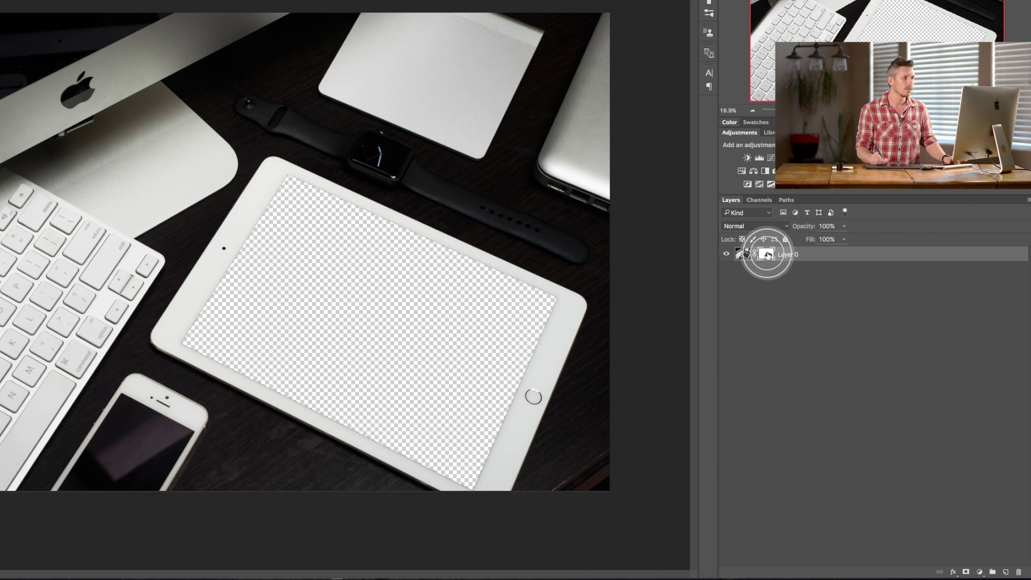
# View Layer 0's black-and-white mask on its own in the canvas.
pyautogui.keyDown('alt'); pyautogui.click(765, 259); pyautogui.keyUp('alt')
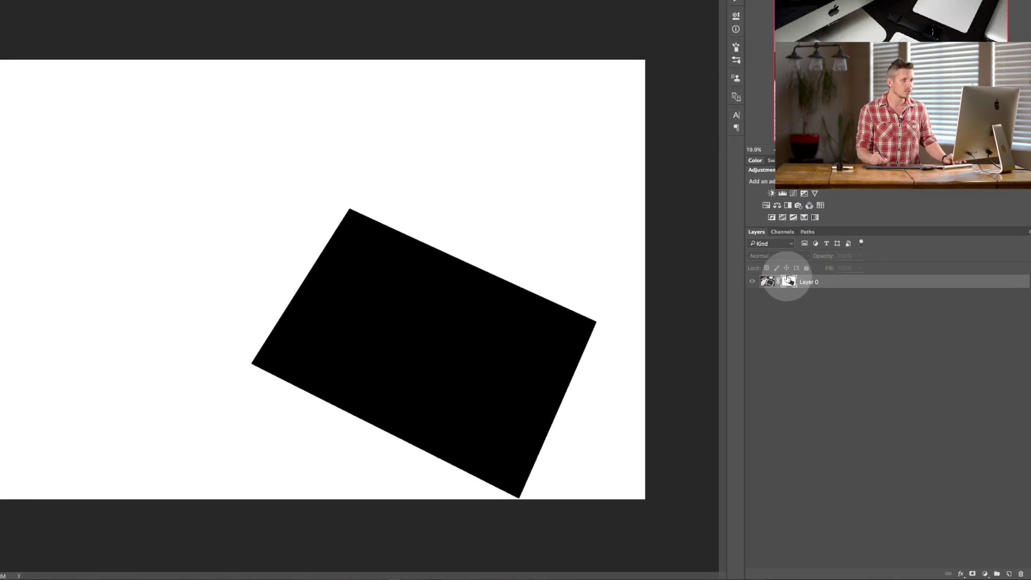
pyautogui.keyDown('alt'); pyautogui.click(768, 256); pyautogui.keyUp('alt')
pyautogui.keyDown('alt'); pyautogui.click(767, 256); pyautogui.keyUp('alt')
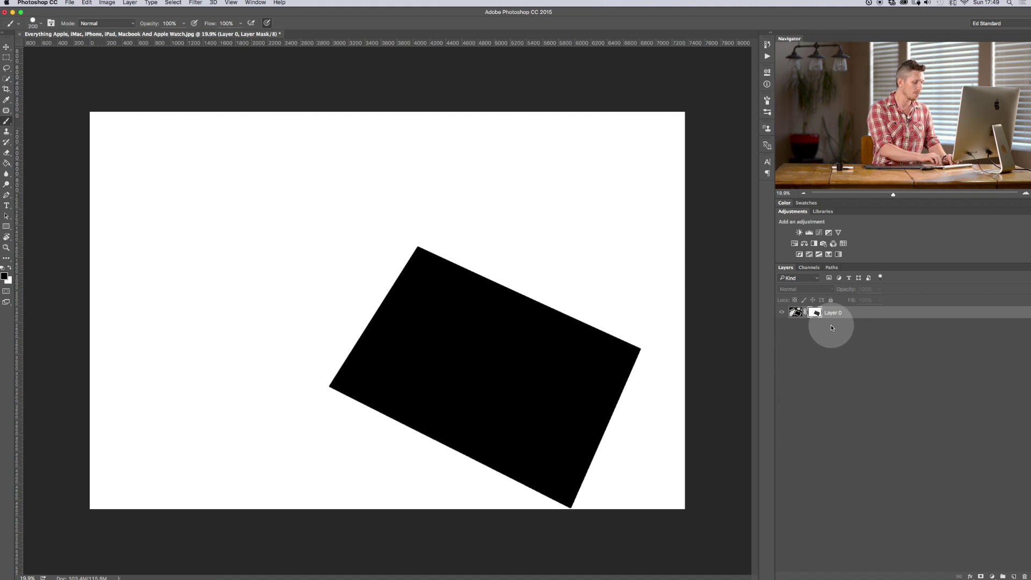
# Create a new layer named Layer 1 and fill it with magenta using the Paint Bucket.
pyautogui.press('super+shift+n')
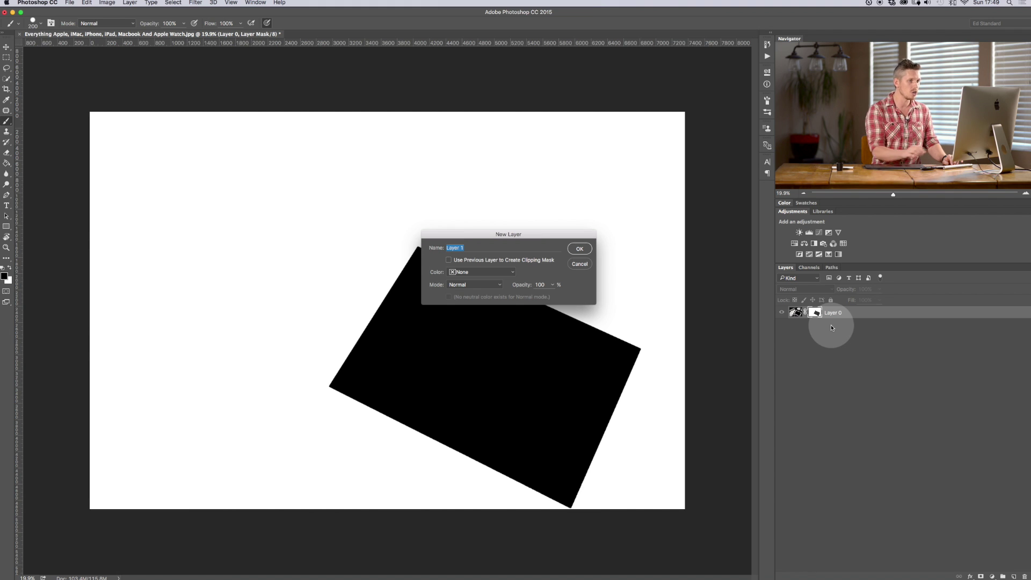
pyautogui.press('Return')
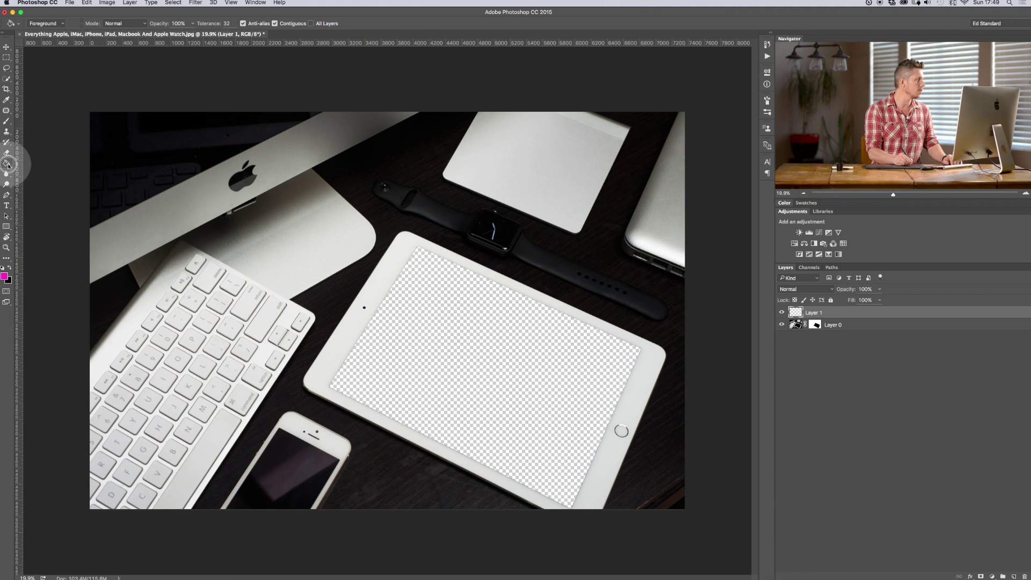
pyautogui.click(376, 277)
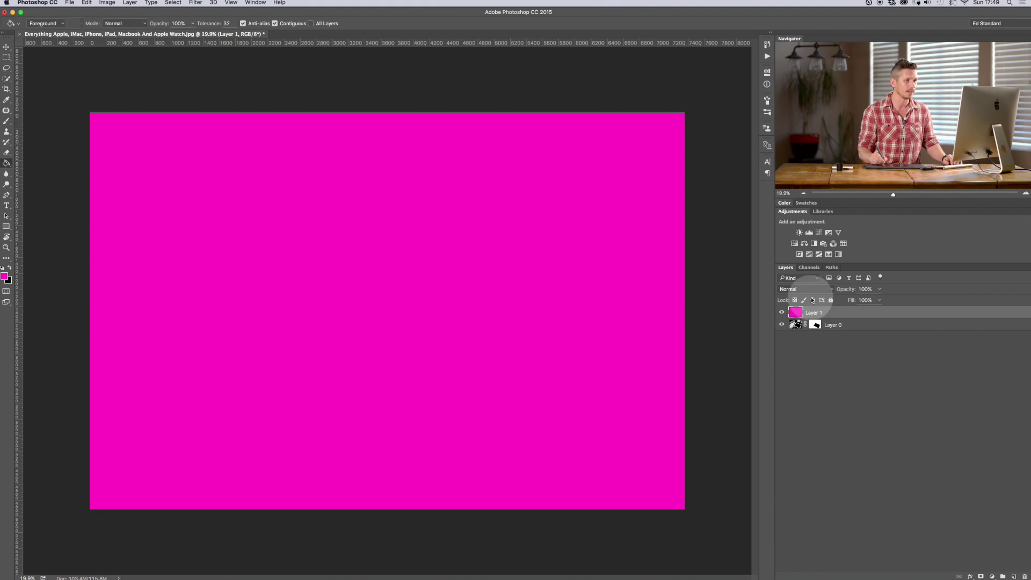
# Move the magenta Layer 1 below Layer 0 and view Layer 0's mask on its own before returning to the image.
pyautogui.moveTo(860, 325); pyautogui.dragTo(861, 311)
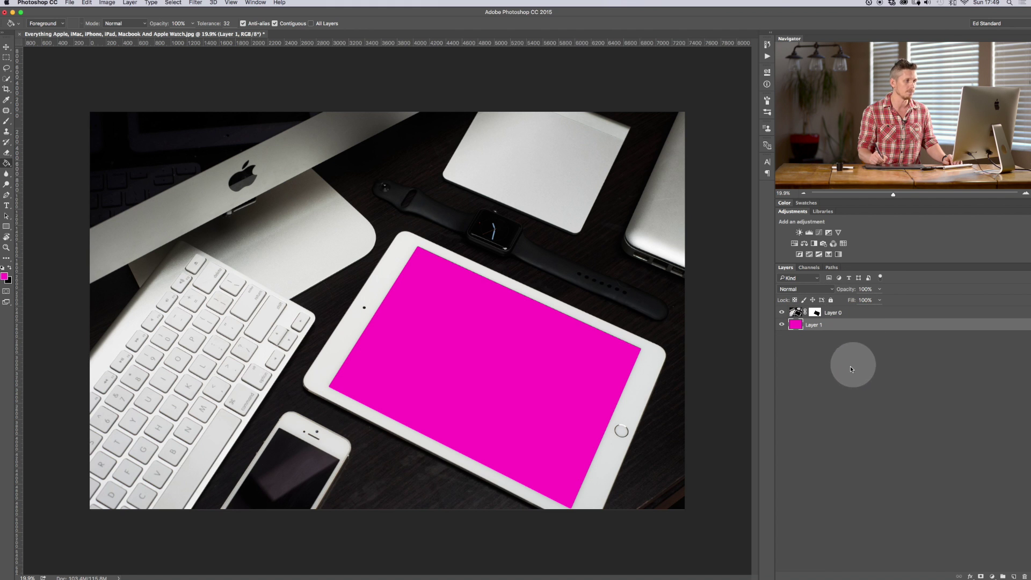
pyautogui.keyDown('alt'); pyautogui.click(816, 314); pyautogui.keyUp('alt')
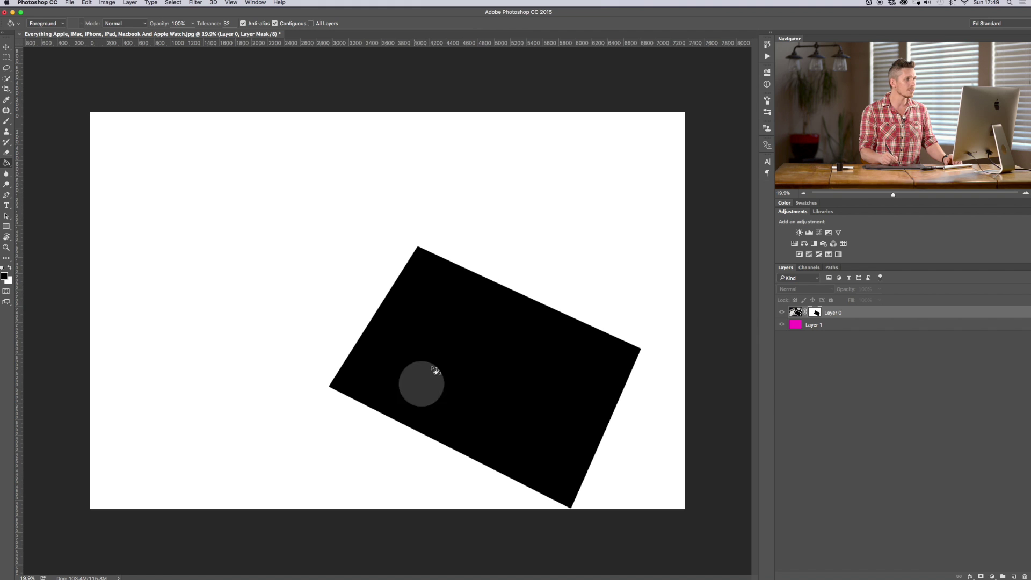
pyautogui.keyDown('alt'); pyautogui.click(814, 315); pyautogui.keyUp('alt')
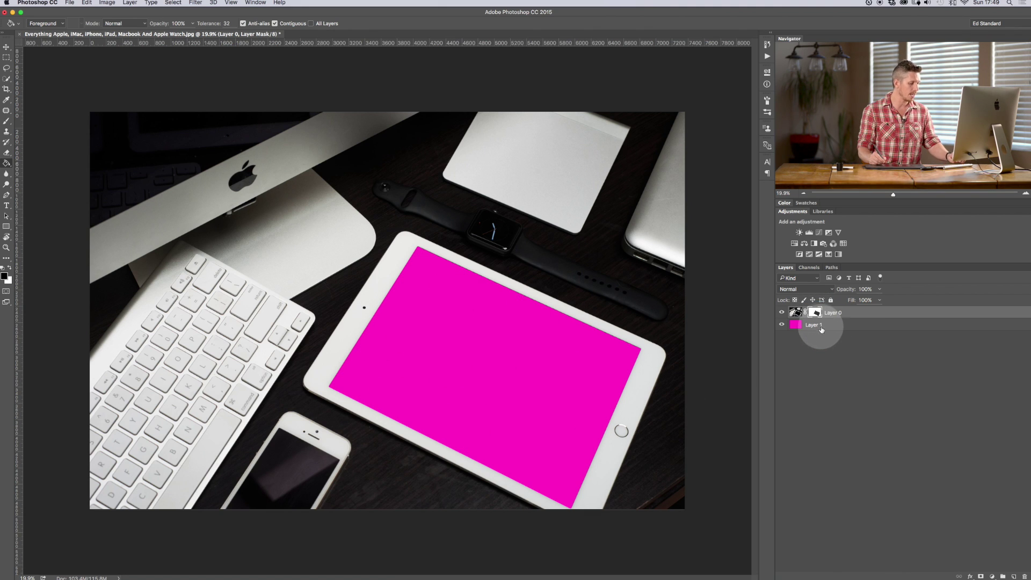
# Invert Layer 0's mask and invert it back, and toggle Layer 1's visibility off and on.
pyautogui.press('super+i')
pyautogui.press('i')
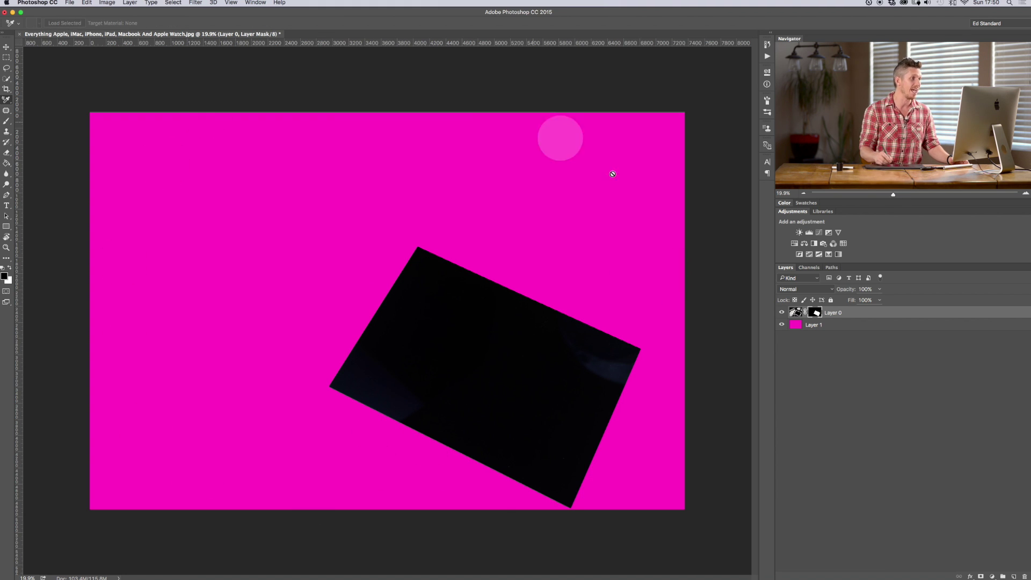
pyautogui.press('super+i')
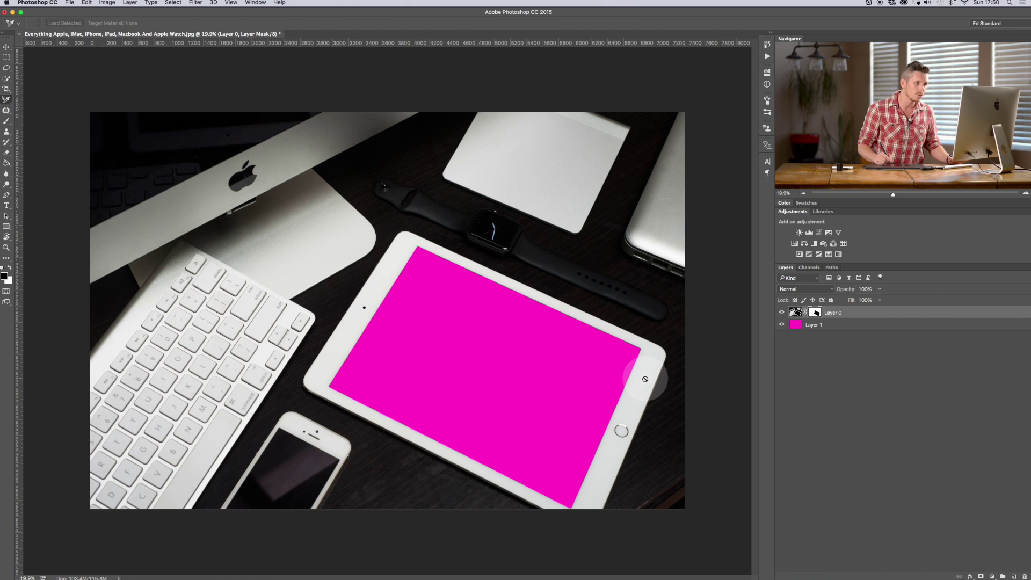
pyautogui.click(782, 325)
pyautogui.click(782, 325)
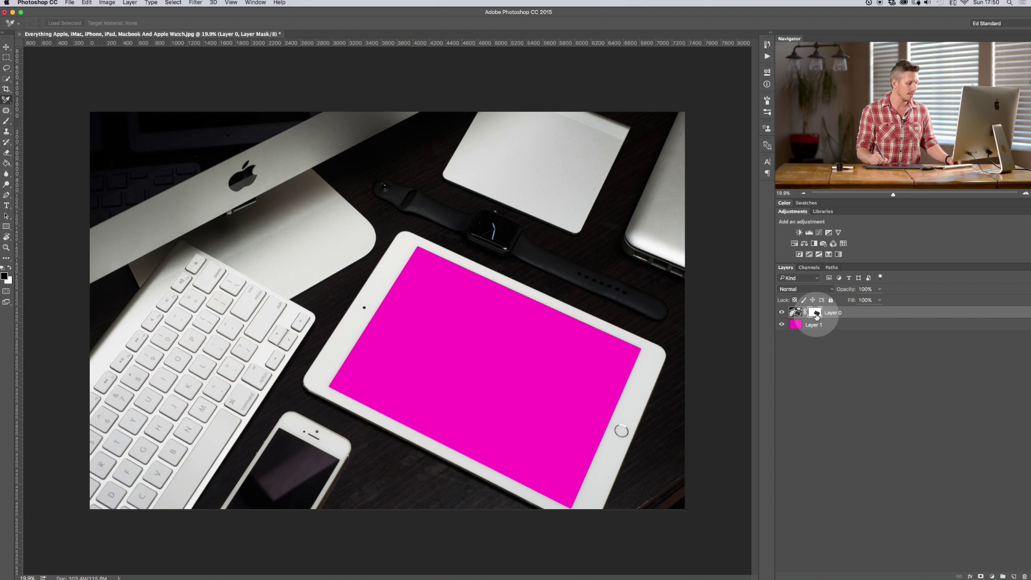
# Brush a black scribble on the isolated Layer 0 mask above and beside the tablet shape, and return to the image view.
pyautogui.keyDown('alt'); pyautogui.click(816, 315); pyautogui.keyUp('alt')
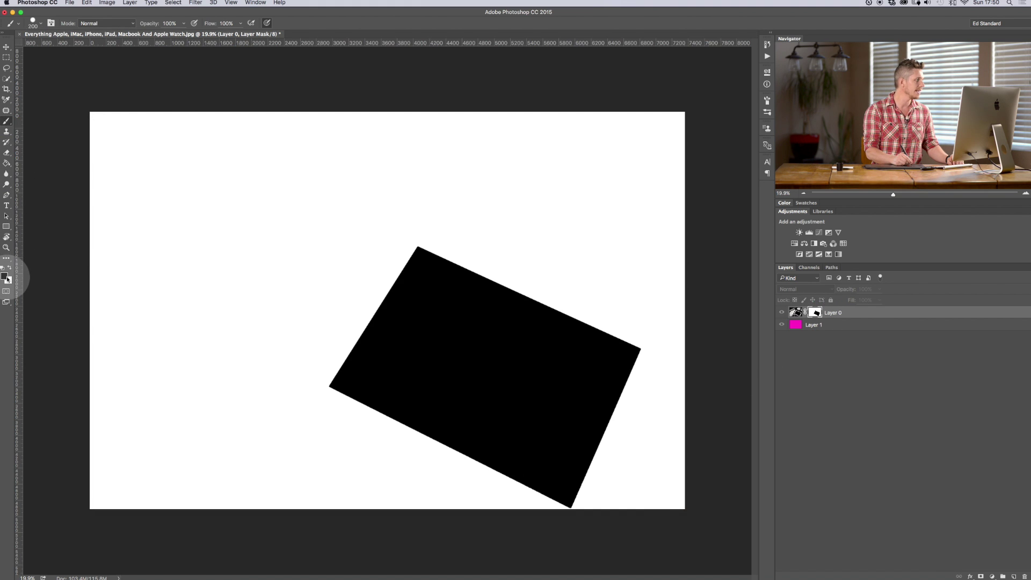
pyautogui.press('x')
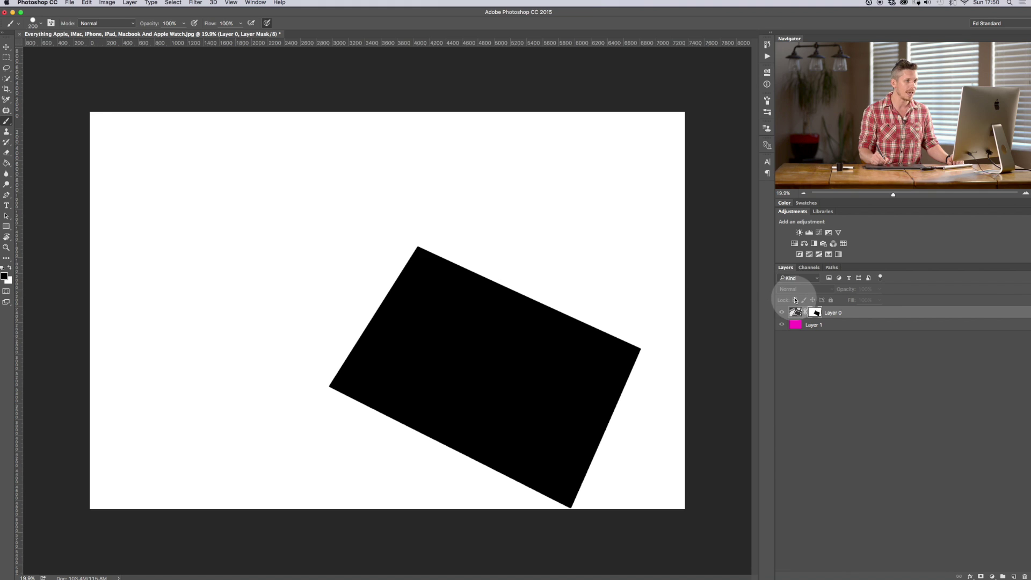
pyautogui.moveTo(195, 225)
pyautogui.mouseDown()
pyautogui.moveTo(228, 275)
pyautogui.moveTo(245, 193)
pyautogui.moveTo(270, 193)
pyautogui.moveTo(310, 244)
pyautogui.moveTo(331, 176)
pyautogui.moveTo(358, 192)
pyautogui.mouseUp()
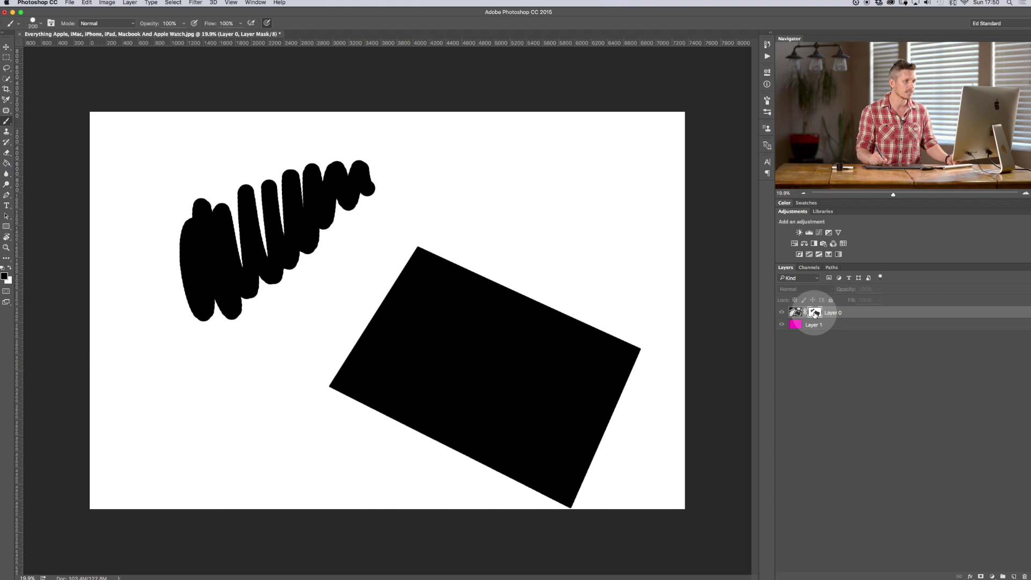
pyautogui.keyDown('alt'); pyautogui.click(815, 312); pyautogui.keyUp('alt')
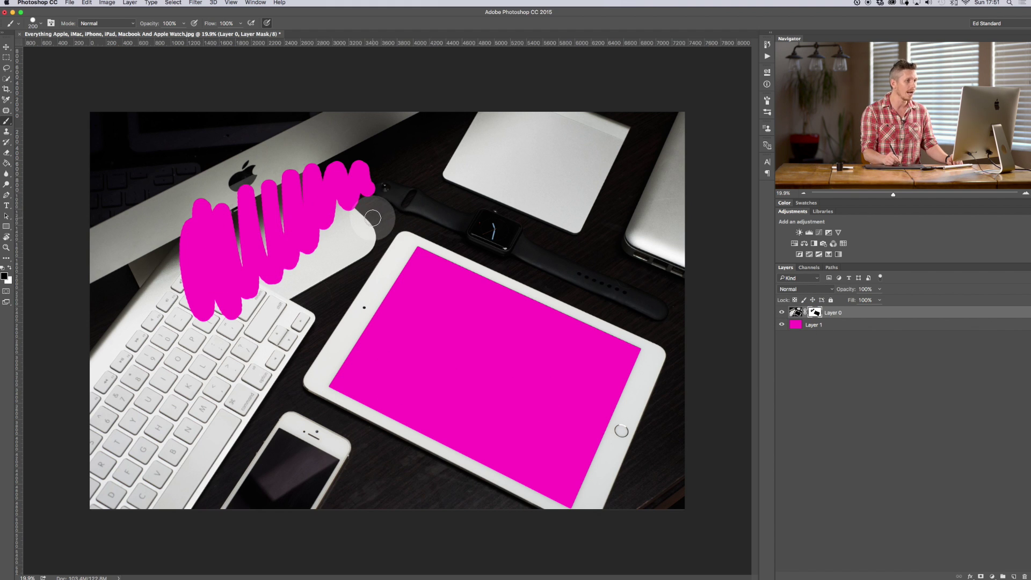
# Paint more black strokes on Layer 0's mask over the keyboard, trackpad and laptop.
pyautogui.click(143, 378)
pyautogui.moveTo(156, 413)
pyautogui.mouseDown()
pyautogui.moveTo(202, 346)
pyautogui.moveTo(258, 327)
pyautogui.moveTo(279, 343)
pyautogui.mouseUp()
pyautogui.moveTo(437, 172)
pyautogui.mouseDown()
pyautogui.moveTo(514, 183)
pyautogui.moveTo(682, 237)
pyautogui.moveTo(569, 161)
pyautogui.moveTo(661, 161)
pyautogui.moveTo(705, 306)
pyautogui.mouseUp()
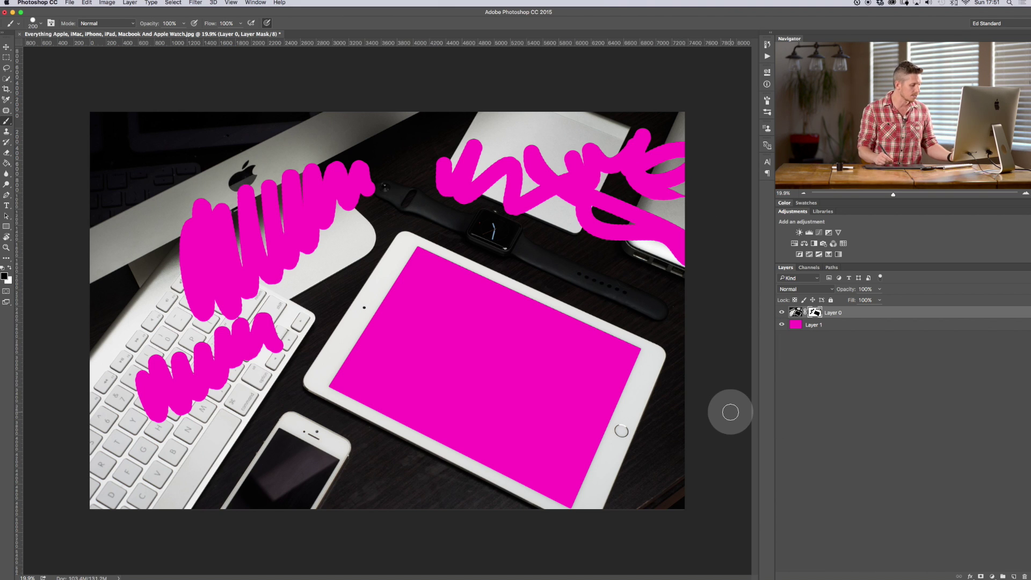
# Paint white over the scribbles on Layer 0's mask, enlarging the brush to 1600, to restore the hidden parts of the photo.
pyautogui.click(9, 267)
pyautogui.moveTo(411, 153)
pyautogui.mouseDown()
pyautogui.moveTo(463, 142)
pyautogui.moveTo(435, 184)
pyautogui.moveTo(500, 144)
pyautogui.moveTo(476, 139)
pyautogui.moveTo(444, 194)
pyautogui.moveTo(511, 151)
pyautogui.moveTo(507, 178)
pyautogui.moveTo(472, 208)
pyautogui.moveTo(581, 134)
pyautogui.moveTo(544, 142)
pyautogui.moveTo(521, 190)
pyautogui.moveTo(629, 157)
pyautogui.moveTo(572, 167)
pyautogui.moveTo(524, 197)
pyautogui.moveTo(667, 139)
pyautogui.moveTo(591, 212)
pyautogui.moveTo(633, 188)
pyautogui.moveTo(699, 176)
pyautogui.moveTo(622, 228)
pyautogui.moveTo(673, 206)
pyautogui.moveTo(658, 261)
pyautogui.moveTo(652, 223)
pyautogui.moveTo(640, 247)
pyautogui.moveTo(631, 228)
pyautogui.moveTo(649, 227)
pyautogui.moveTo(627, 235)
pyautogui.moveTo(583, 207)
pyautogui.moveTo(617, 241)
pyautogui.moveTo(667, 119)
pyautogui.mouseUp()
pyautogui.press(']')
pyautogui.press(']')
pyautogui.press(']')
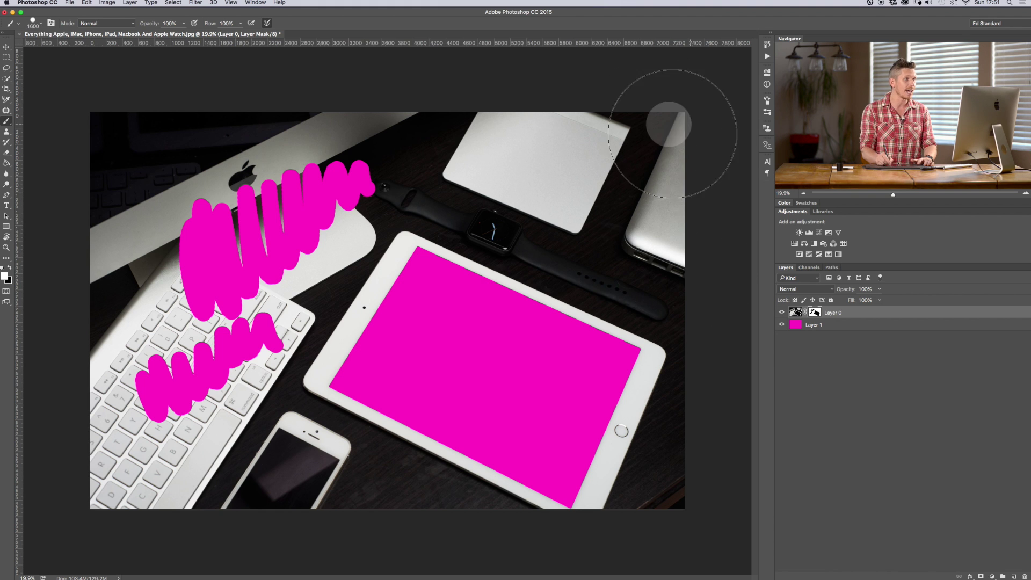
pyautogui.moveTo(369, 176)
pyautogui.mouseDown()
pyautogui.moveTo(241, 264)
pyautogui.moveTo(178, 269)
pyautogui.moveTo(183, 360)
pyautogui.mouseUp()
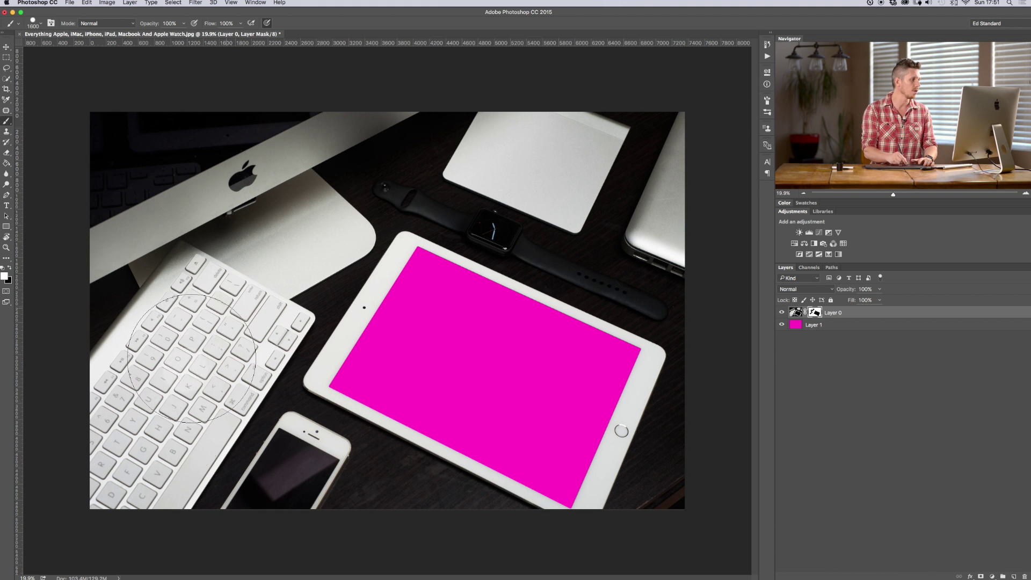
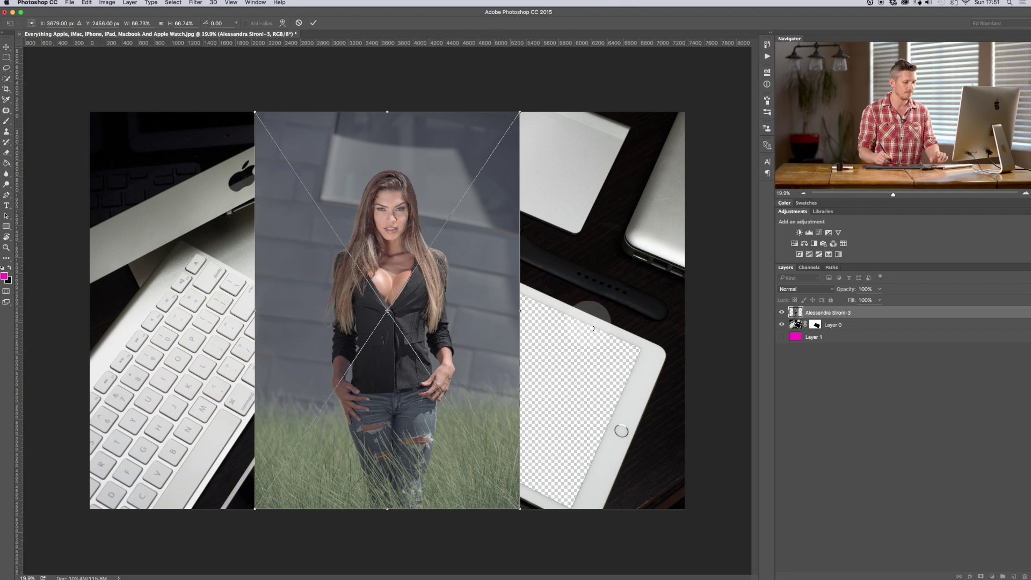
# Accept the placed portrait photo and rasterize its layer.
pyautogui.click(829, 314)
pyautogui.rightClick(829, 315)
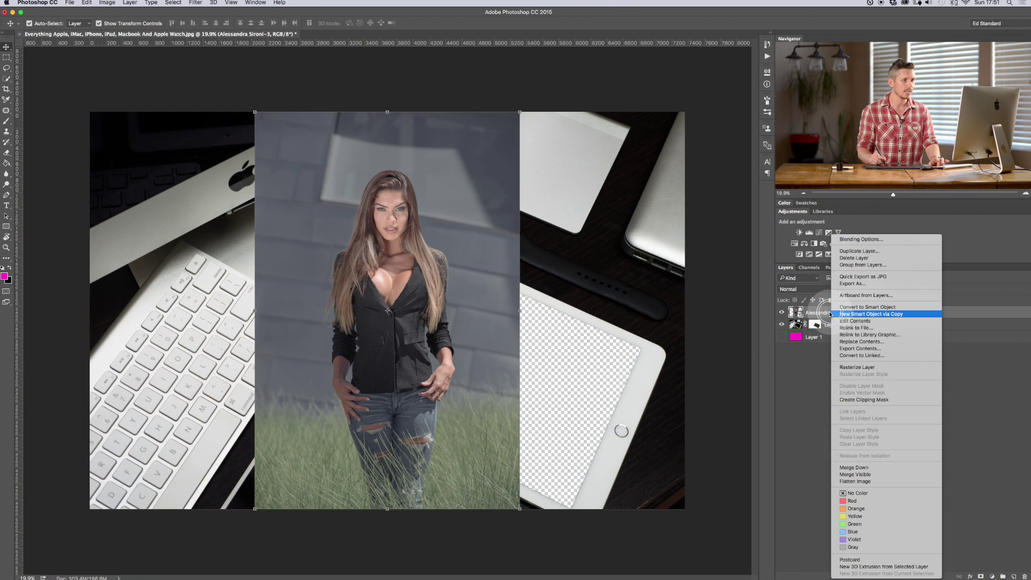
pyautogui.click(866, 368)
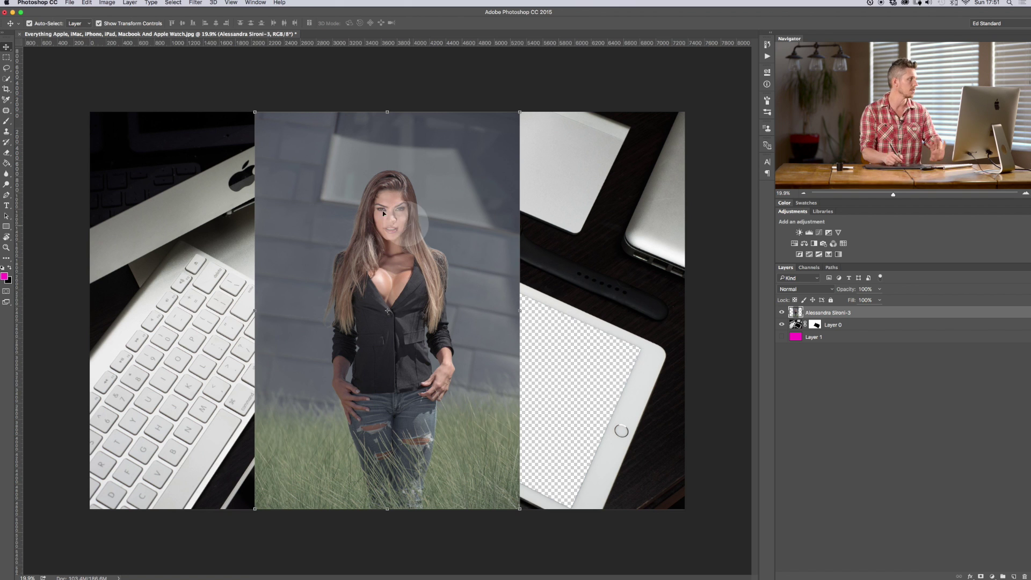
# Reposition the portrait over the desk photo and lower its layer opacity to 67%.
pyautogui.click(420, 219)
pyautogui.moveTo(420, 219); pyautogui.dragTo(502, 253)
pyautogui.click(887, 286)
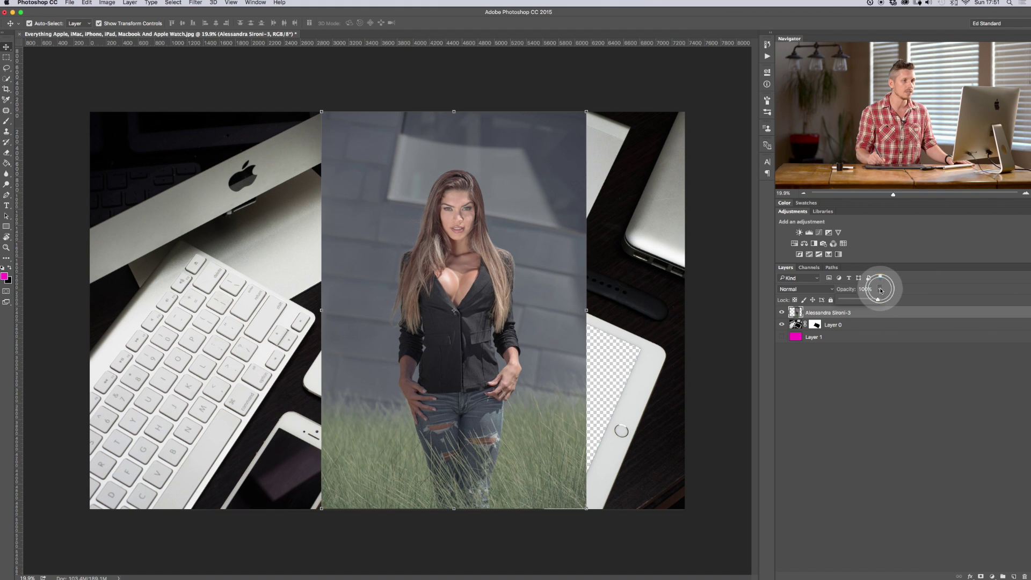
pyautogui.moveTo(863, 300)
pyautogui.mouseDown()
pyautogui.moveTo(869, 285)
pyautogui.moveTo(869, 299)
pyautogui.mouseUp()
pyautogui.moveTo(460, 267); pyautogui.dragTo(404, 260)
# Free-transform the portrait, moving it over the tablet and rotating it about 26.6° to match the screen's tilt.
pyautogui.hotkey('ctrl', 't')
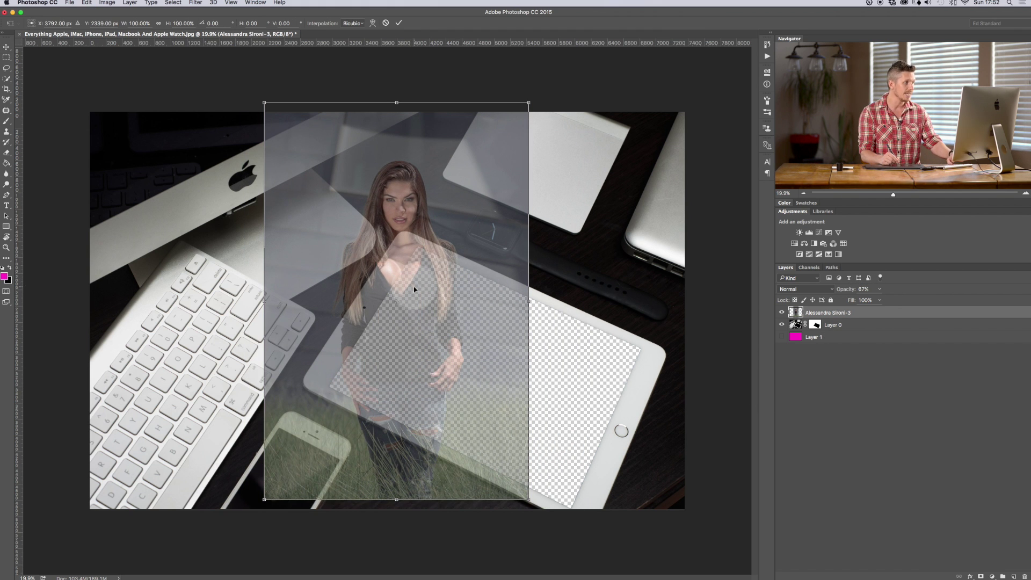
pyautogui.moveTo(444, 252); pyautogui.dragTo(486, 254)
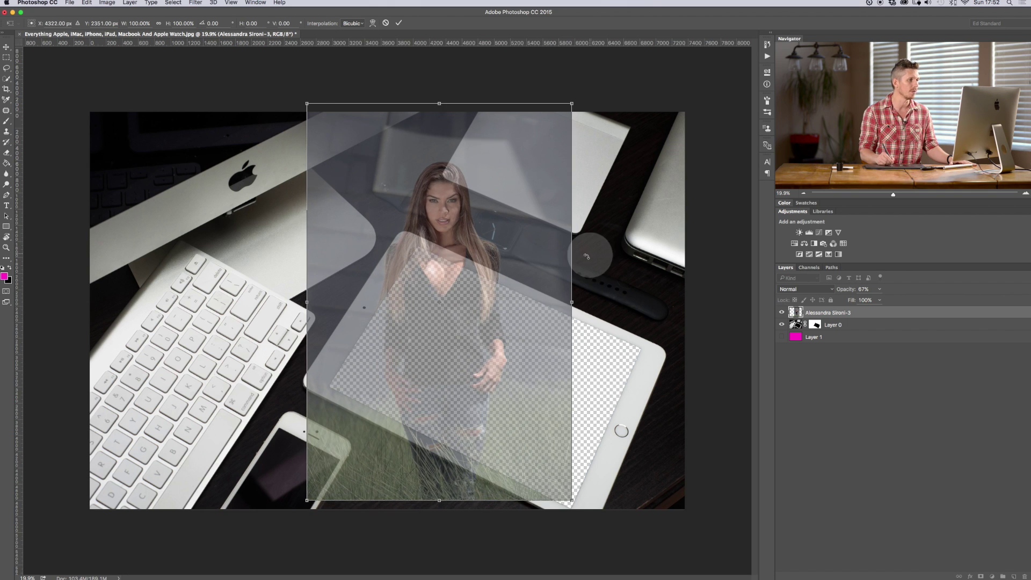
pyautogui.moveTo(583, 253); pyautogui.dragTo(617, 329)
pyautogui.moveTo(468, 348); pyautogui.dragTo(599, 308)
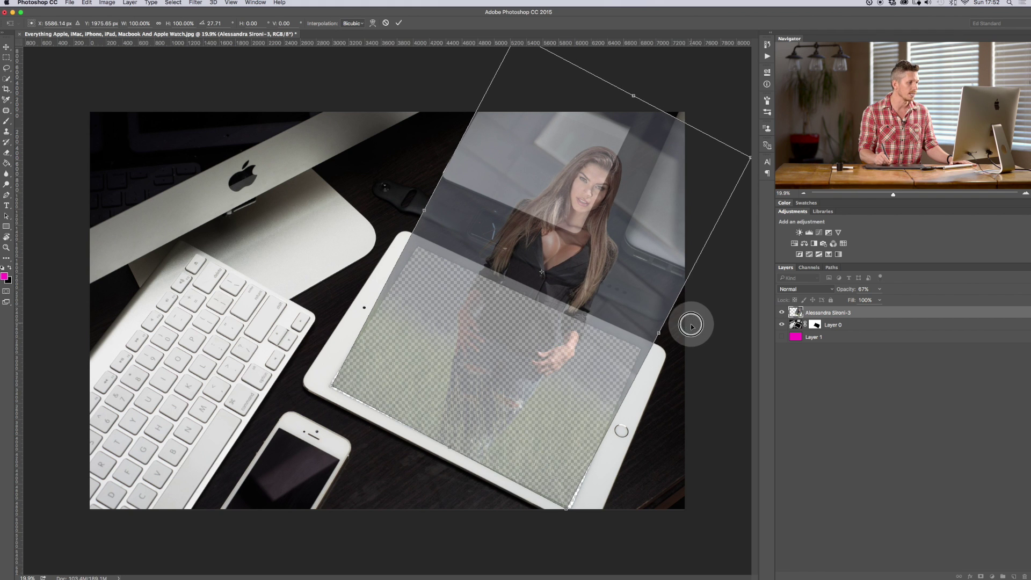
pyautogui.moveTo(693, 325); pyautogui.dragTo(693, 325)
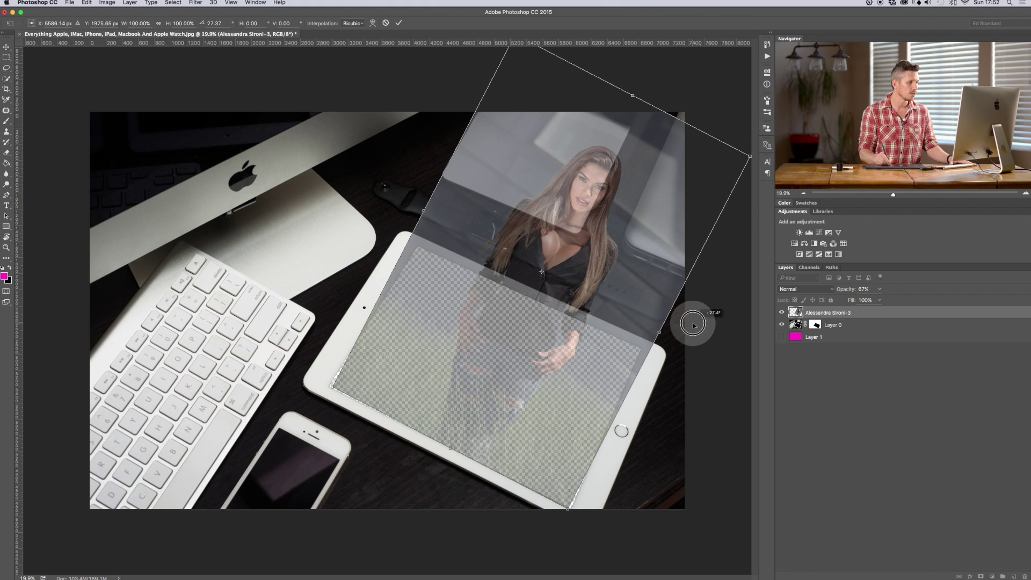
pyautogui.moveTo(695, 324); pyautogui.dragTo(694, 325)
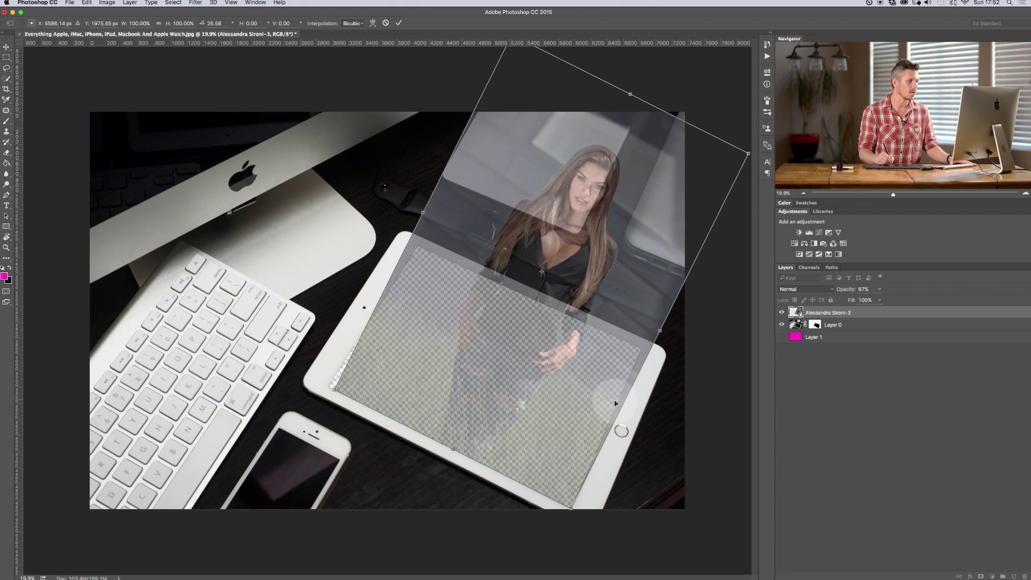
# Move the portrait down so the woman sits within the tablet's screen and scale it proportionally to about 105%.
pyautogui.moveTo(600, 292); pyautogui.dragTo(526, 431)
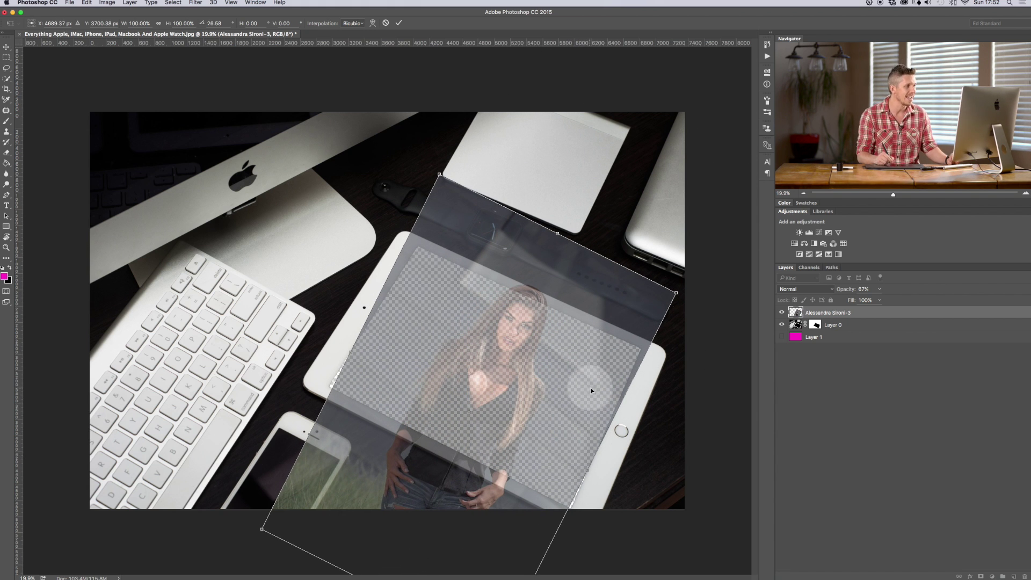
pyautogui.moveTo(574, 355); pyautogui.dragTo(563, 360)
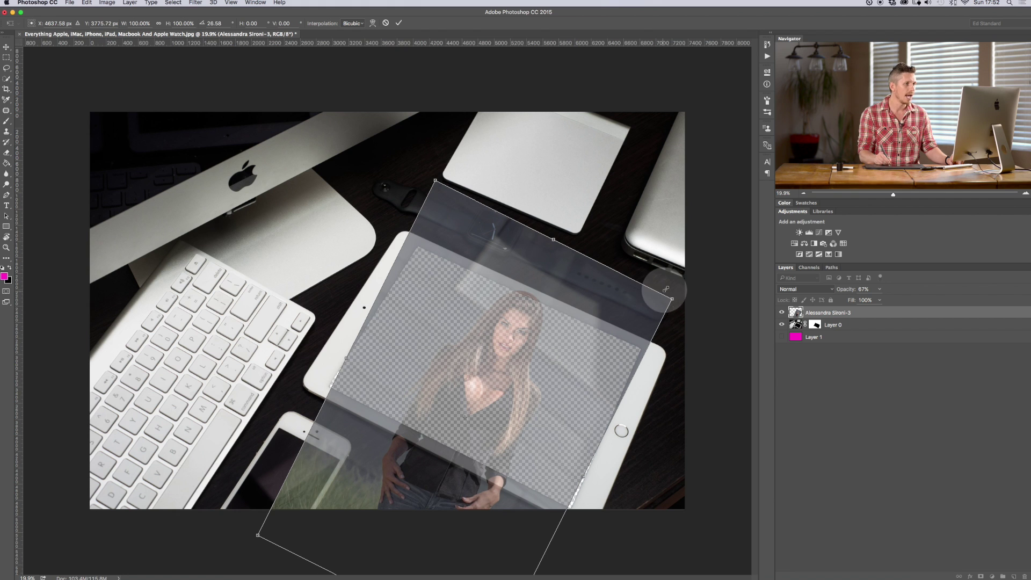
pyautogui.moveTo(673, 297); pyautogui.dragTo(692, 288)
pyautogui.moveTo(622, 319); pyautogui.dragTo(612, 322)
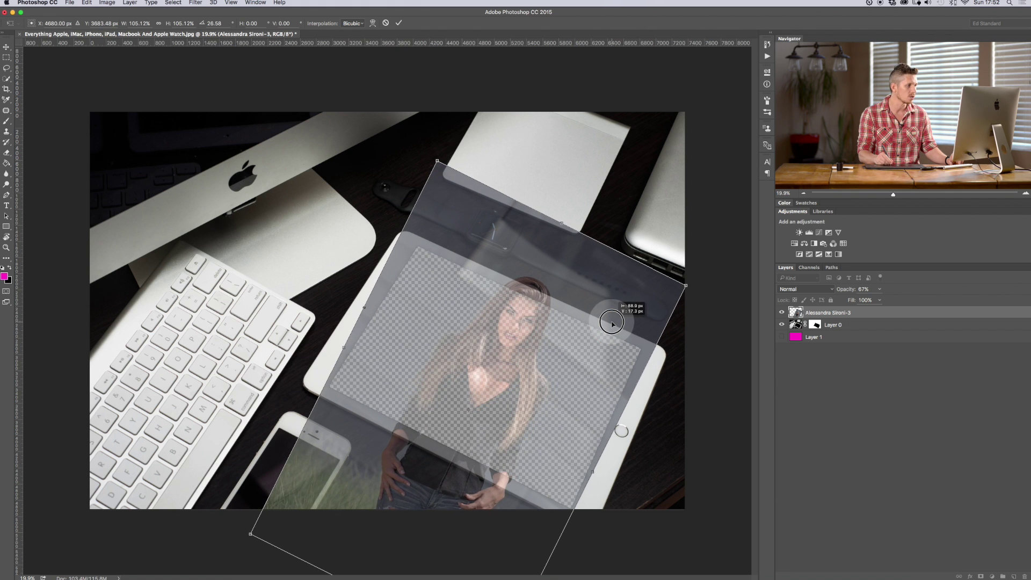
# Apply a Perspective transform that narrows the portrait's upper edge, and shift it to align with the screen's home-button side.
pyautogui.rightClick(536, 362)
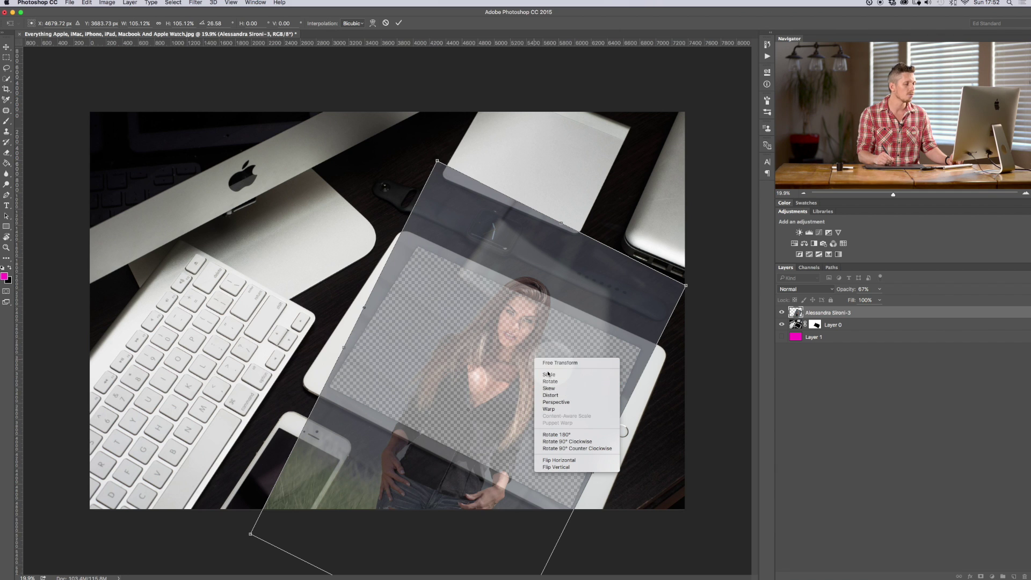
pyautogui.click(571, 404)
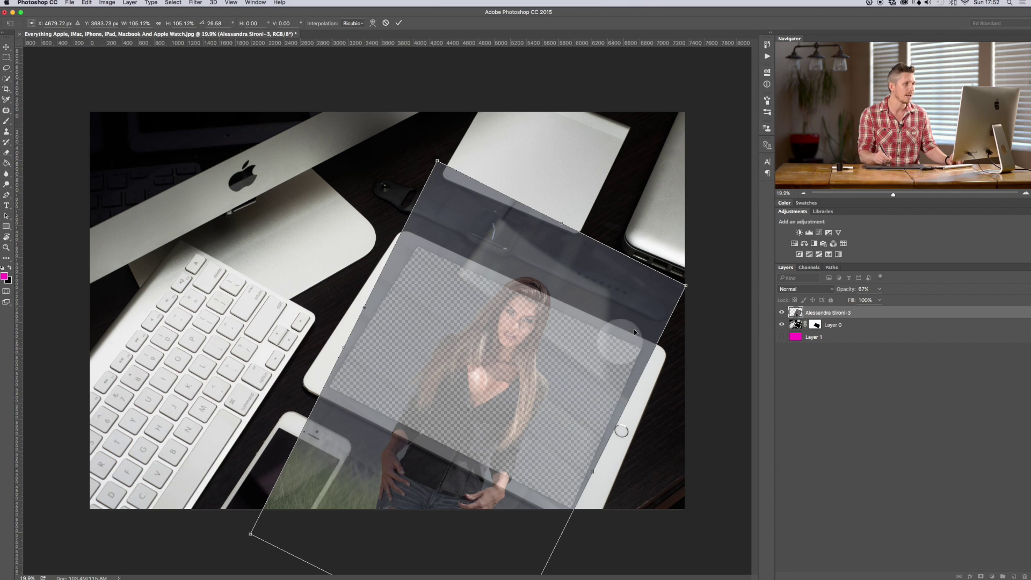
pyautogui.moveTo(688, 288); pyautogui.dragTo(669, 280)
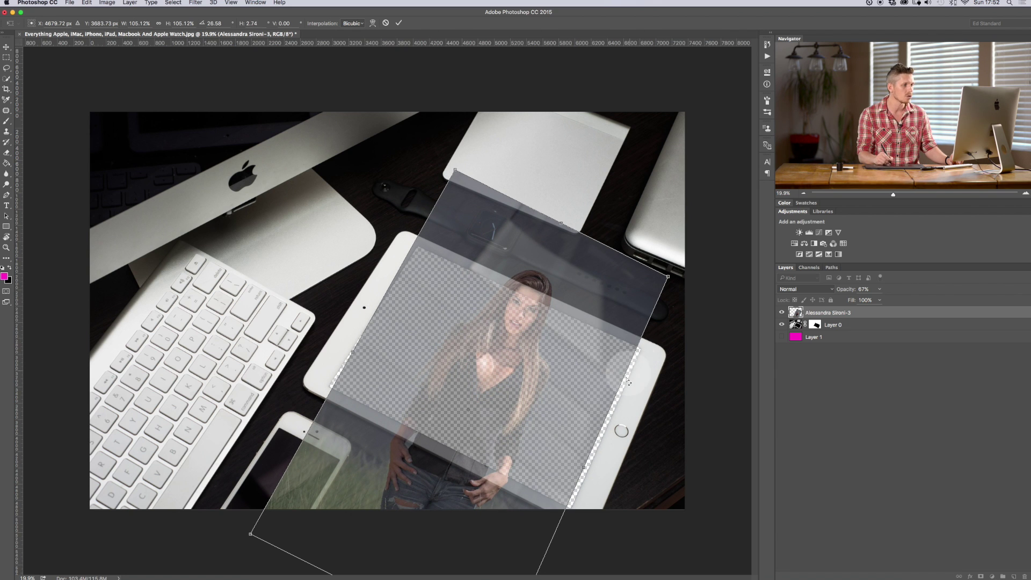
pyautogui.moveTo(587, 374); pyautogui.dragTo(593, 373)
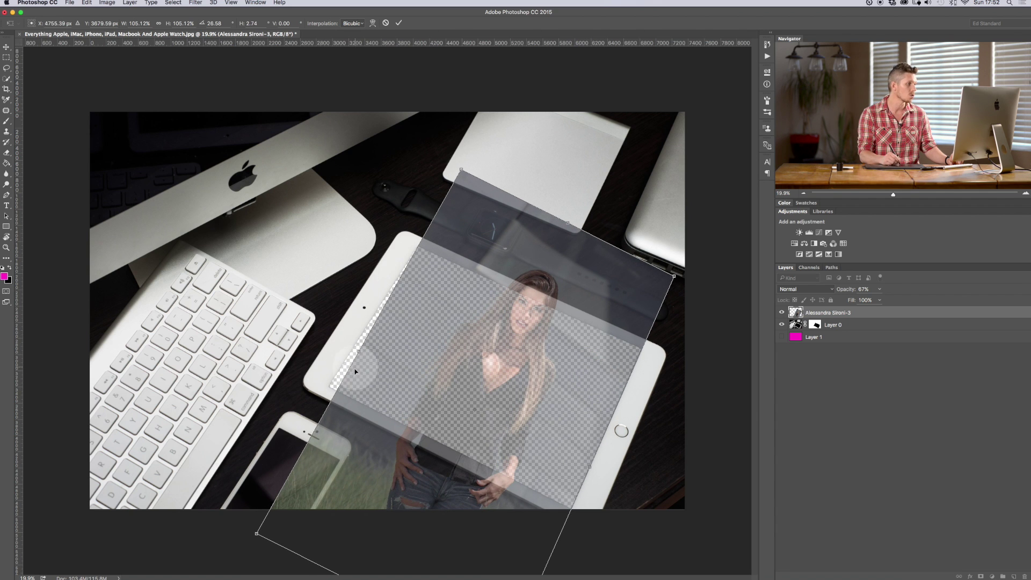
# Skew the portrait's left-hand corners so that edge follows the tablet screen's camera-side border.
pyautogui.rightClick(439, 341)
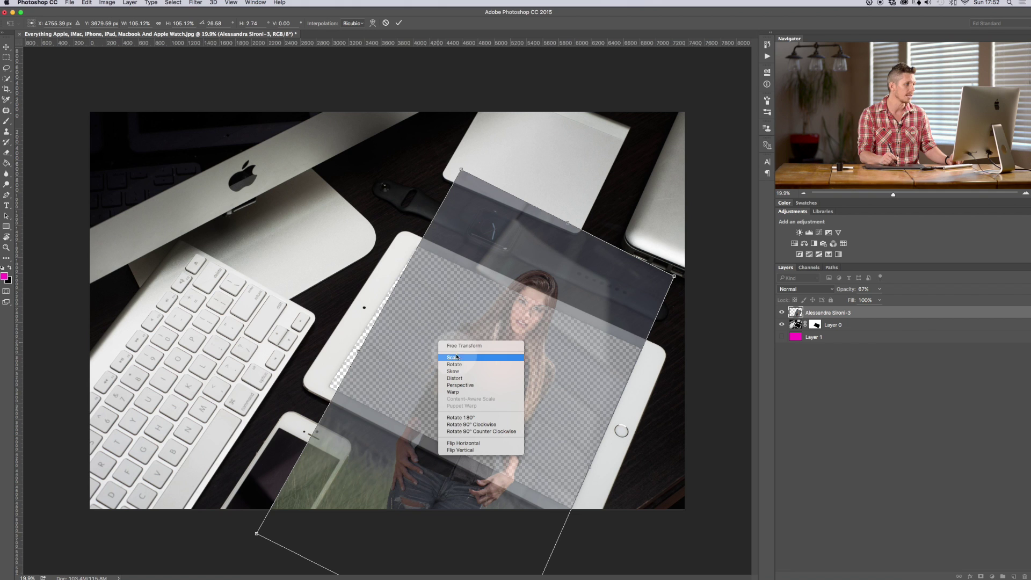
pyautogui.click(464, 372)
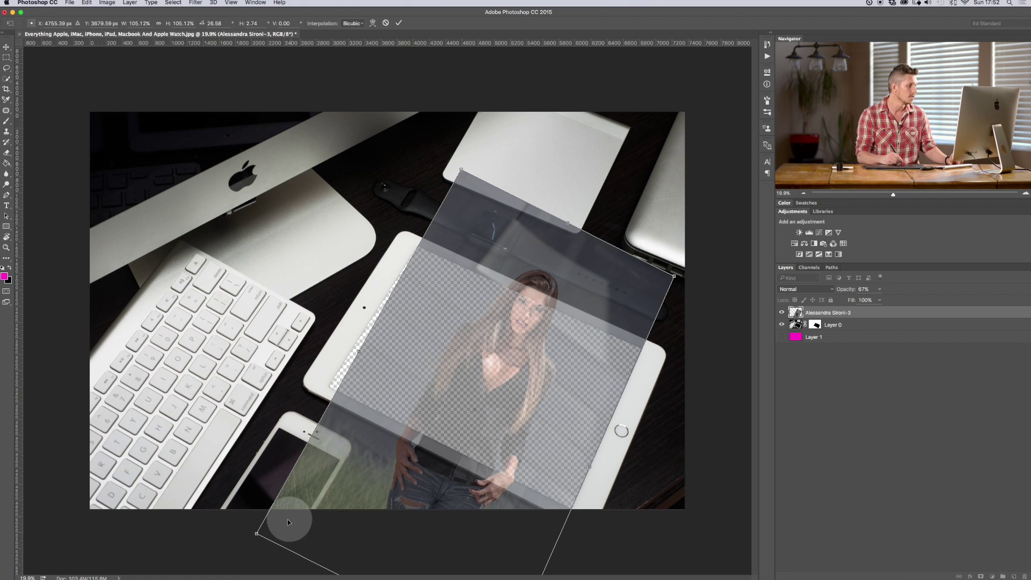
pyautogui.moveTo(253, 531); pyautogui.dragTo(240, 525)
pyautogui.moveTo(462, 170); pyautogui.dragTo(466, 171)
pyautogui.moveTo(240, 526); pyautogui.dragTo(241, 526)
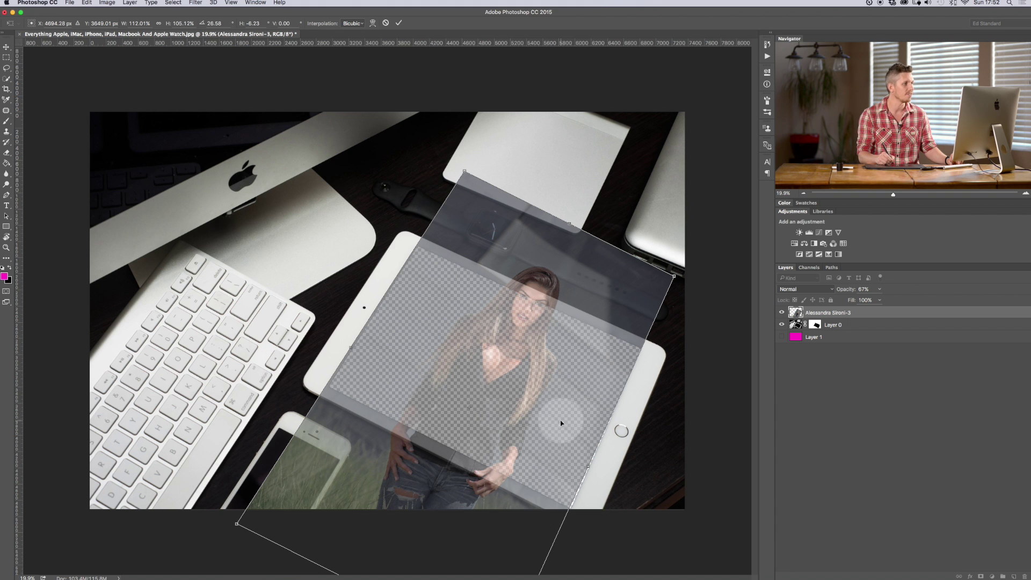
# Move the portrait down-left over the tablet's screen and distort its two upper corners outward to cover the screen's edges.
pyautogui.moveTo(550, 403); pyautogui.dragTo(530, 440)
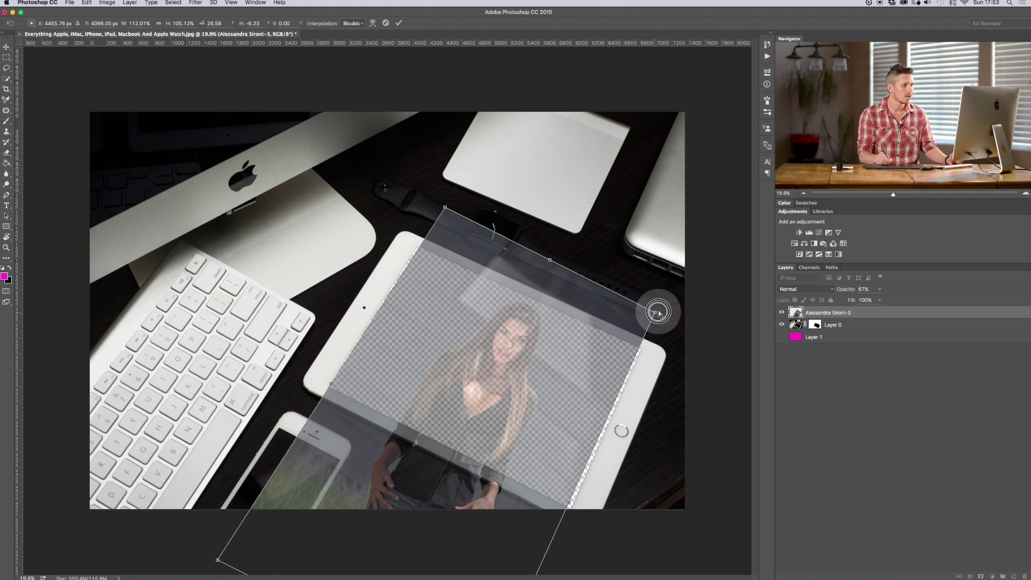
pyautogui.moveTo(666, 307); pyautogui.dragTo(665, 318)
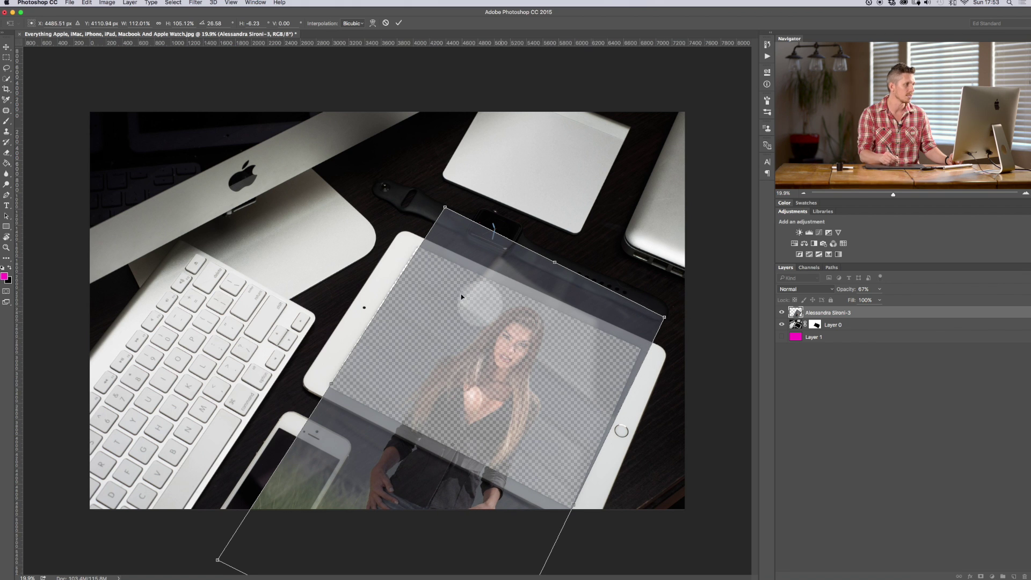
pyautogui.moveTo(443, 208); pyautogui.dragTo(442, 205)
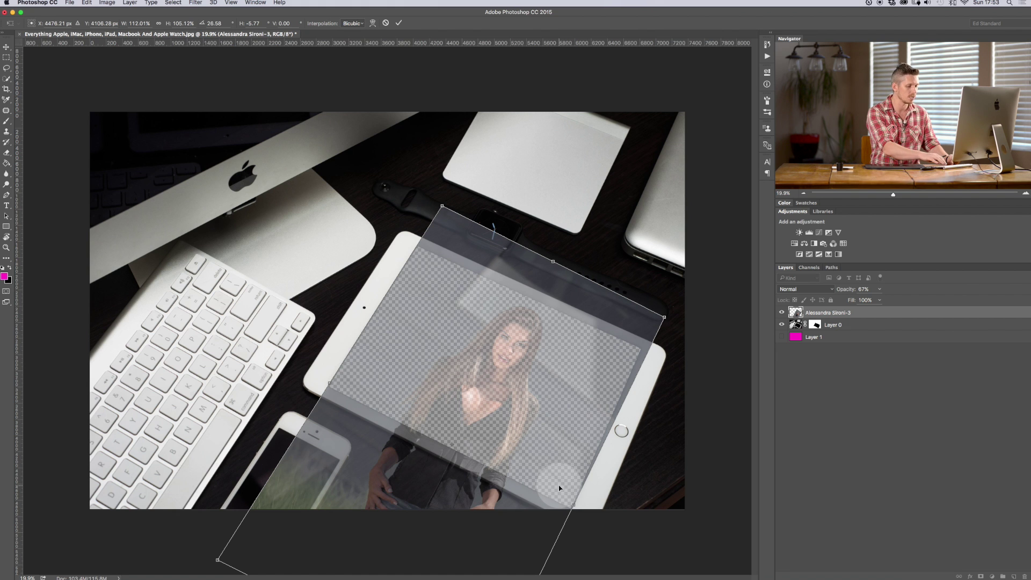
# Fine-tune the portrait's two right-hand corners so that edge runs along the tablet's home-button bezel, and commit the transform.
pyautogui.press('super+minus')
pyautogui.press('super+minus')
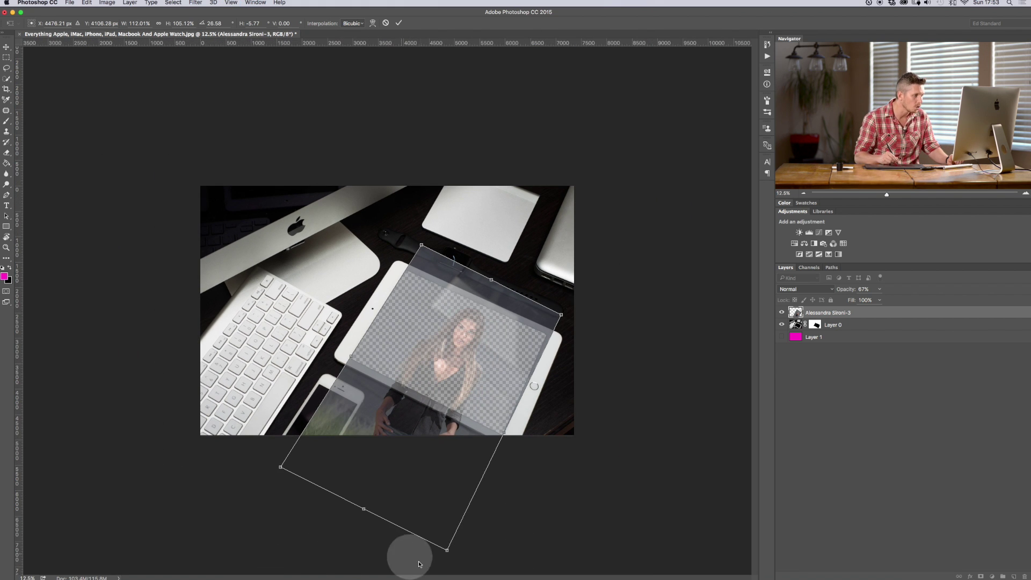
pyautogui.moveTo(450, 551); pyautogui.dragTo(452, 550)
pyautogui.moveTo(560, 317); pyautogui.dragTo(559, 314)
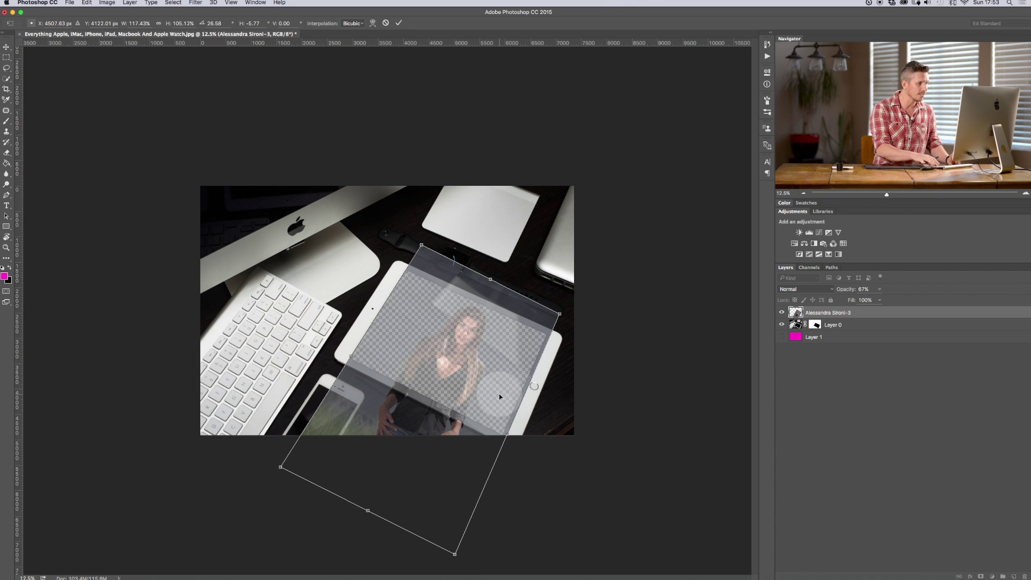
pyautogui.press('Return')
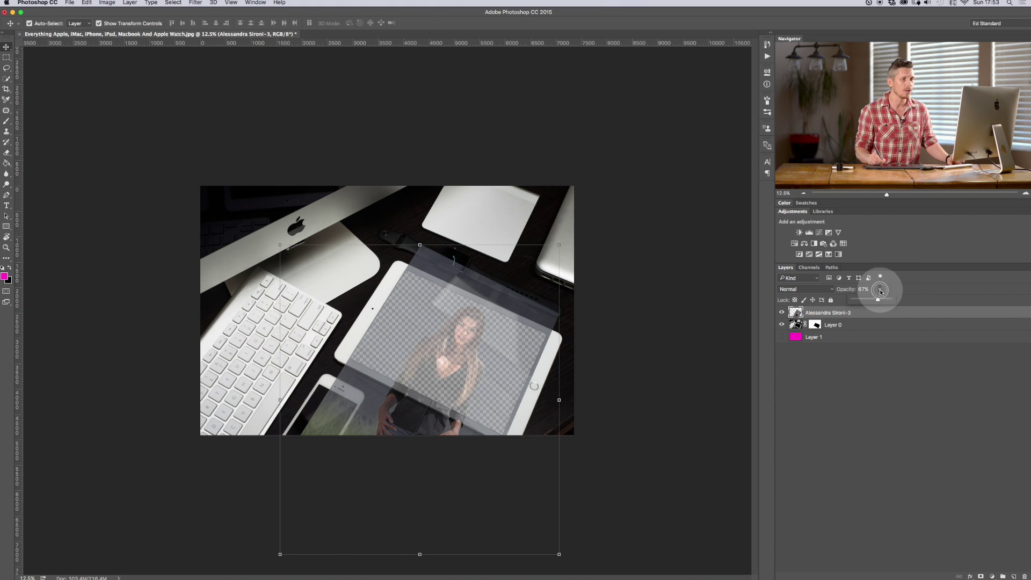
# Restore the portrait layer's opacity to 100% and place it beneath Layer 0 in the layer stack.
pyautogui.moveTo(880, 302); pyautogui.dragTo(912, 299)
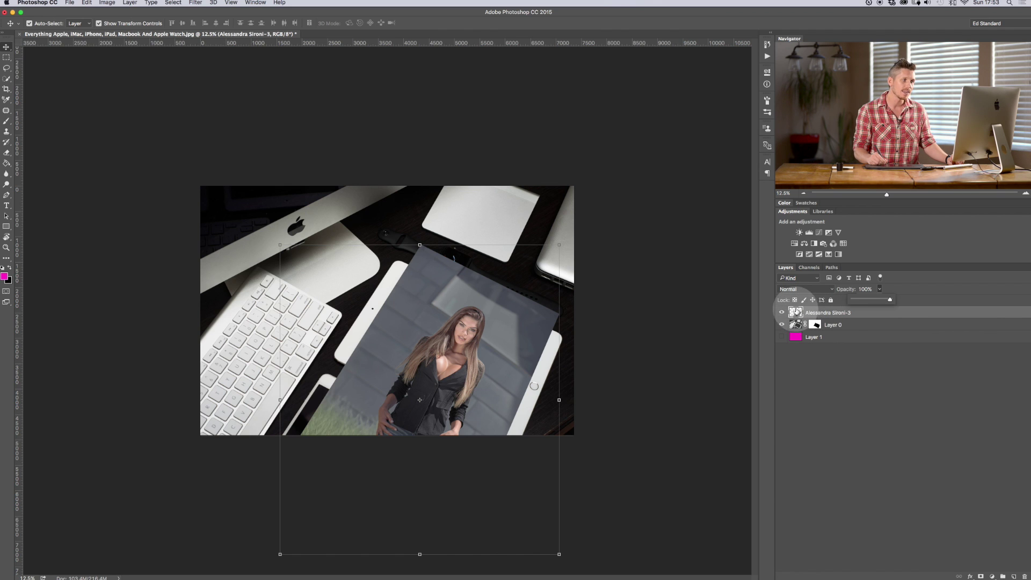
pyautogui.moveTo(863, 312); pyautogui.dragTo(865, 332)
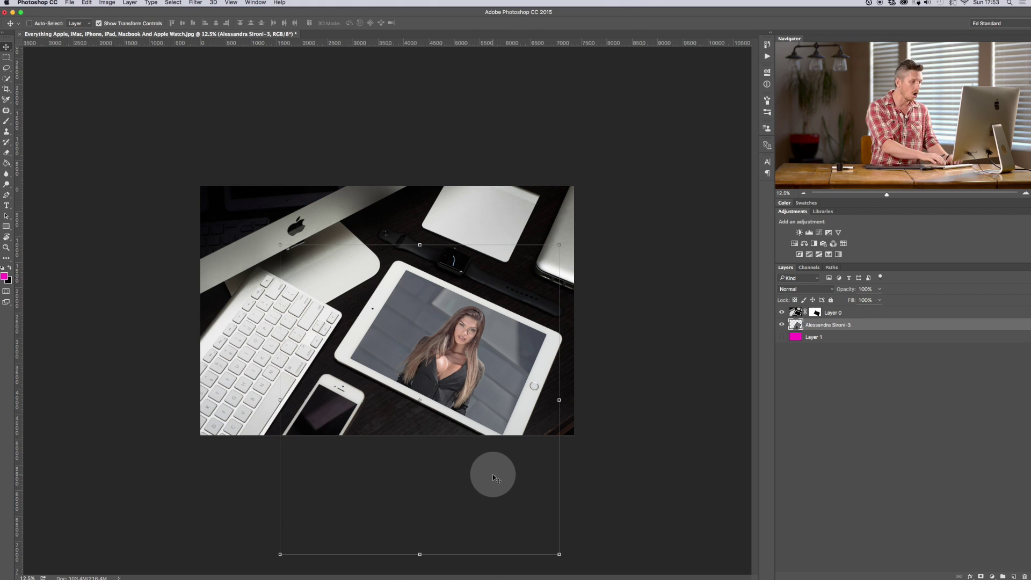
pyautogui.press('super+plus')
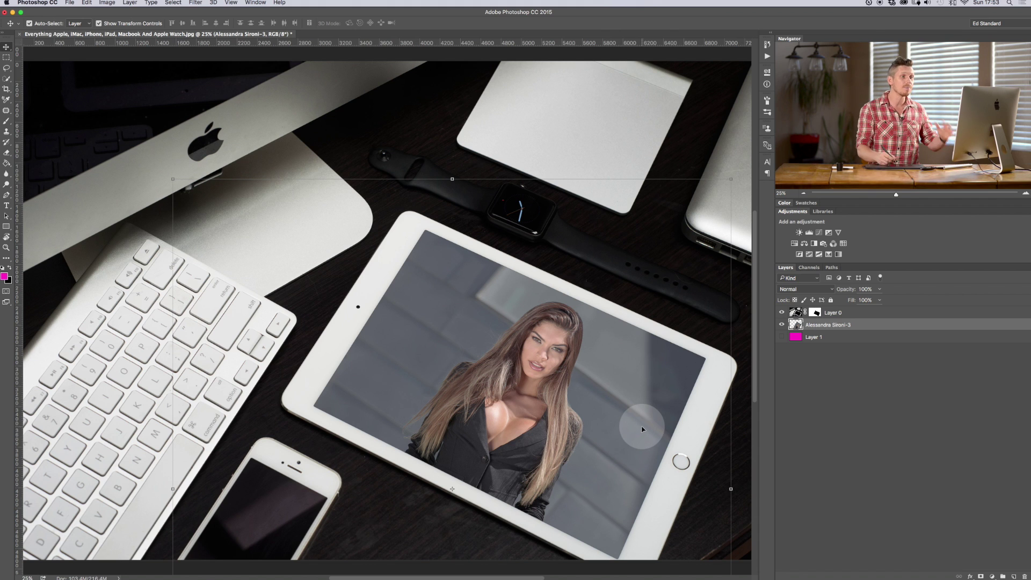
# Quick-select the phone's screen on Layer 0 and brush black on the layer mask to hide it.
pyautogui.click(816, 313)
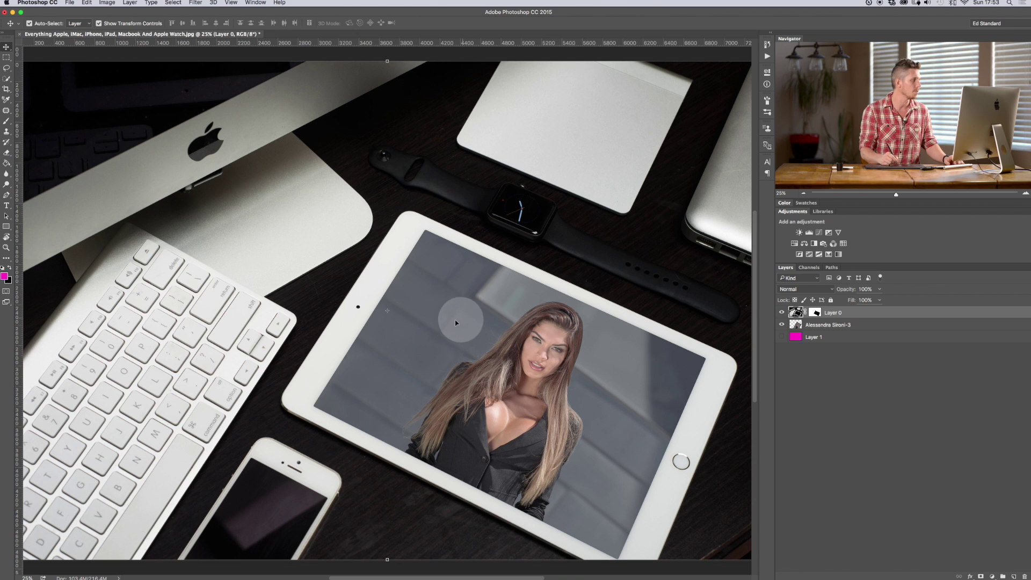
pyautogui.click(7, 79)
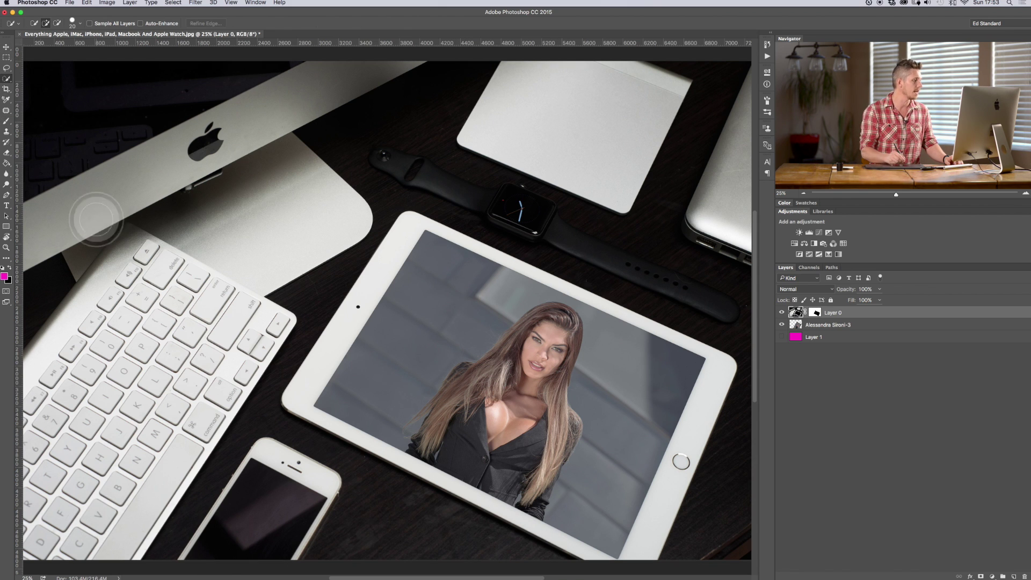
pyautogui.moveTo(211, 553)
pyautogui.mouseDown()
pyautogui.moveTo(239, 509)
pyautogui.moveTo(261, 508)
pyautogui.moveTo(279, 550)
pyautogui.mouseUp()
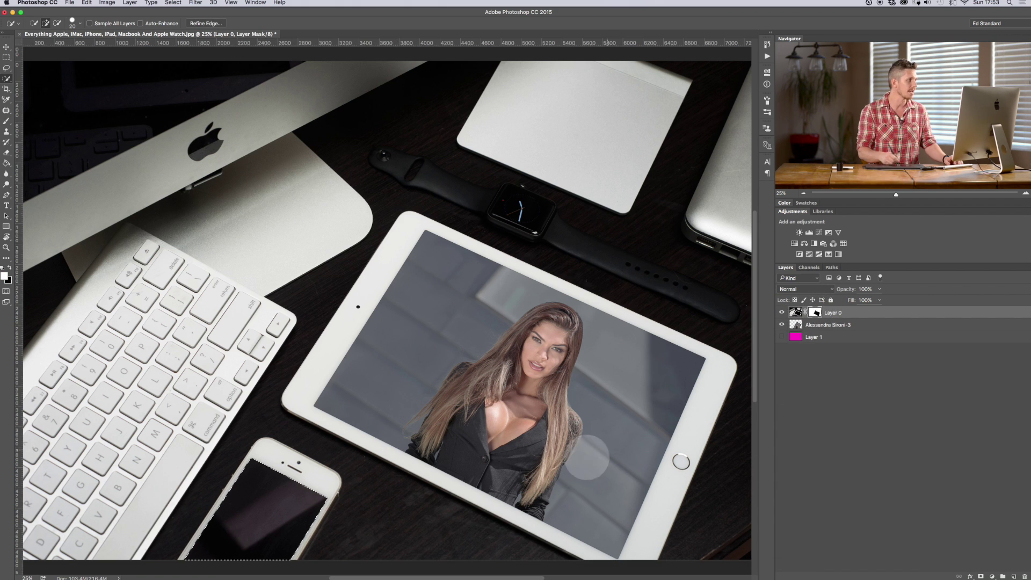
pyautogui.click(9, 124)
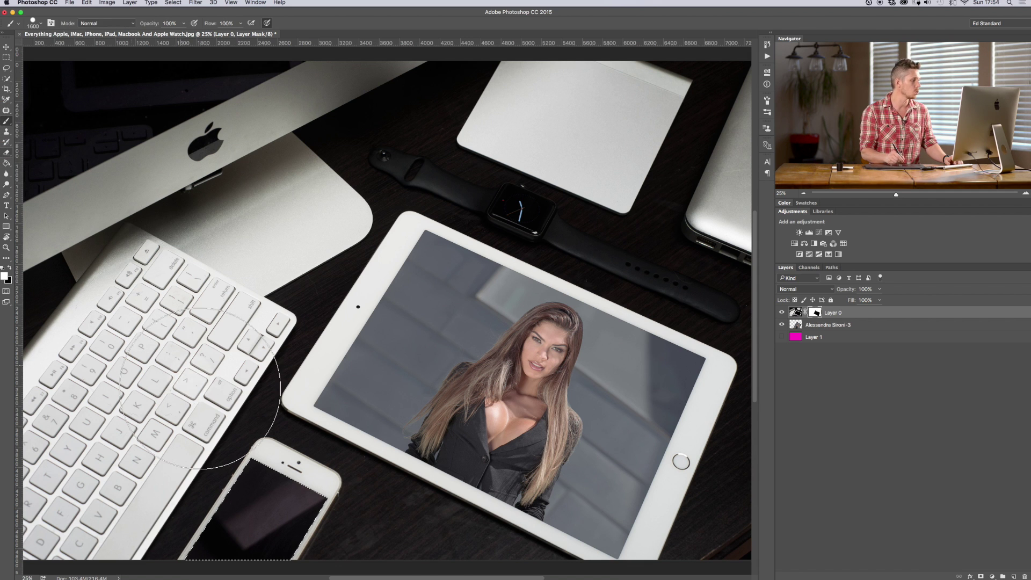
pyautogui.press('x')
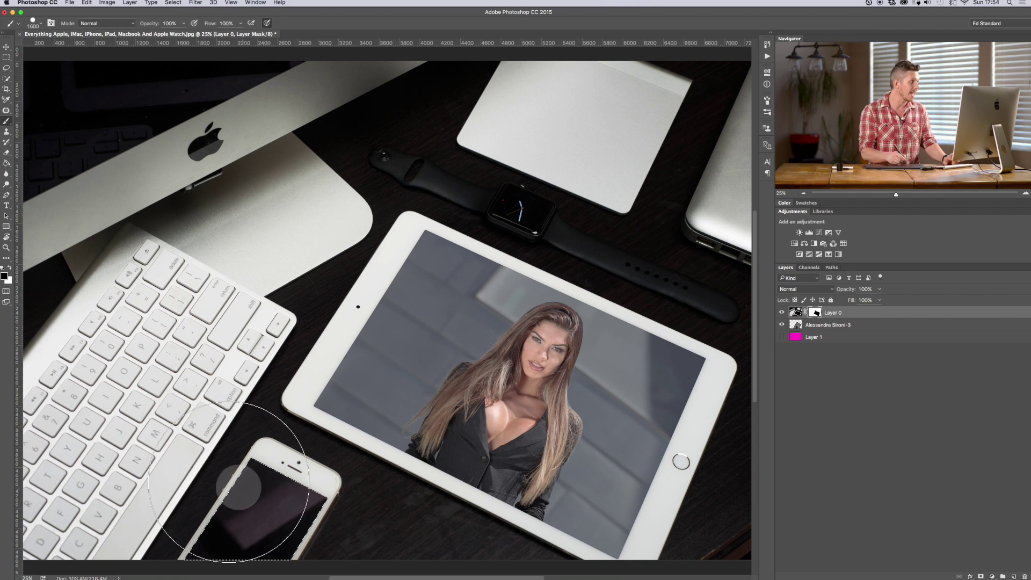
pyautogui.moveTo(282, 476); pyautogui.dragTo(233, 521)
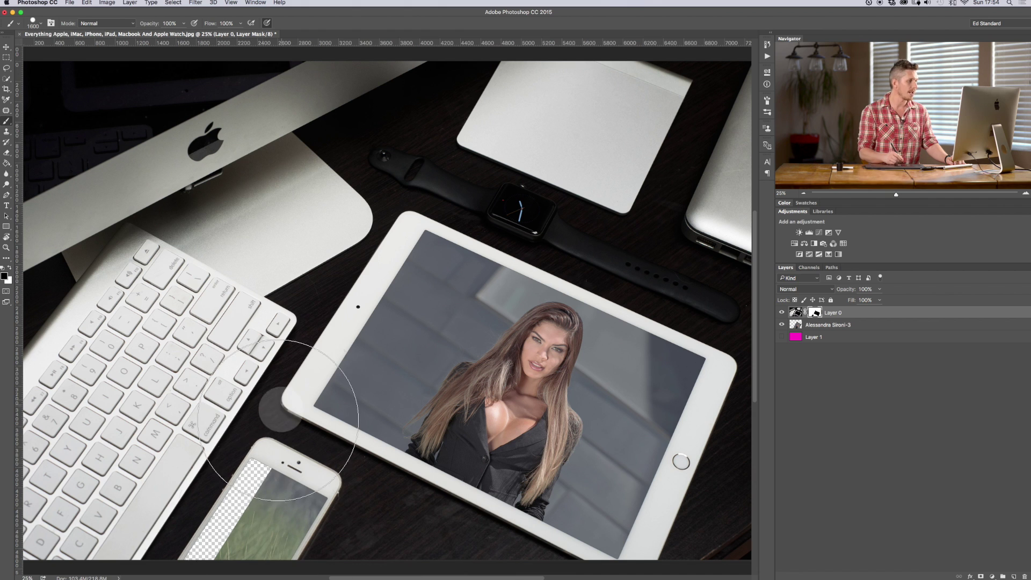
# Duplicate the portrait layer, move the copy into the phone's screen, and scale it proportionally to about 66%.
pyautogui.click(837, 325)
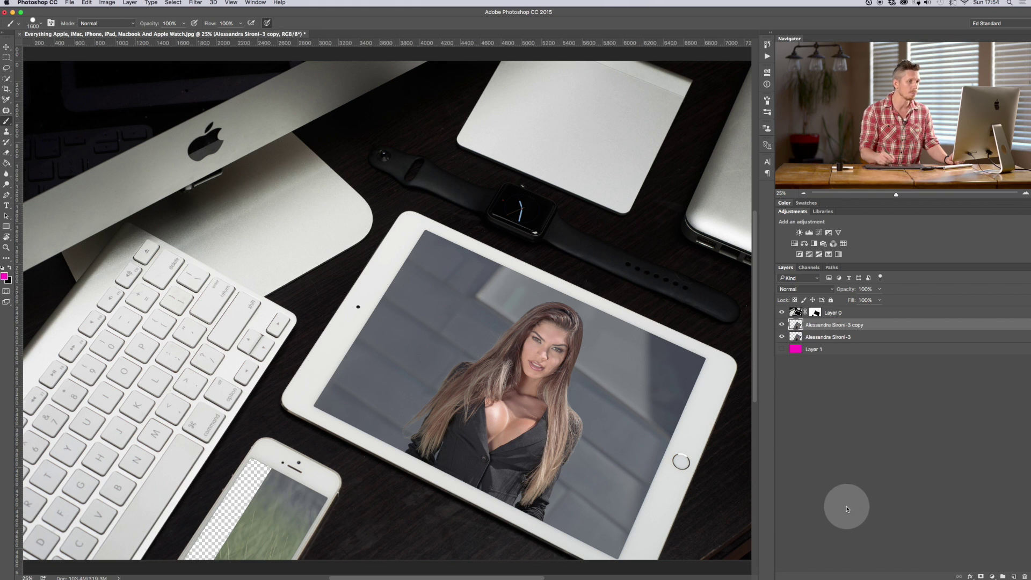
pyautogui.click(7, 49)
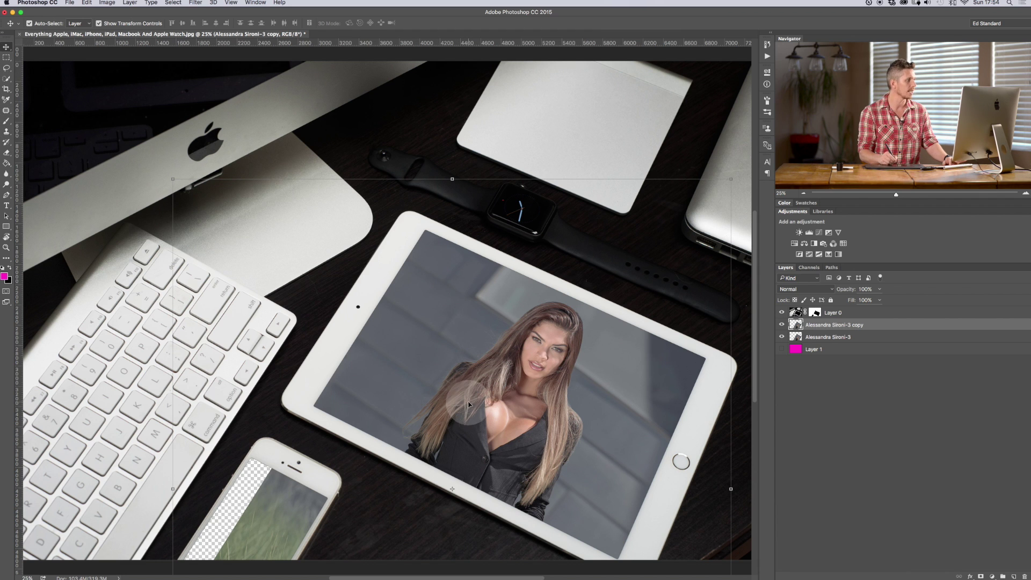
pyautogui.moveTo(529, 394); pyautogui.dragTo(273, 528)
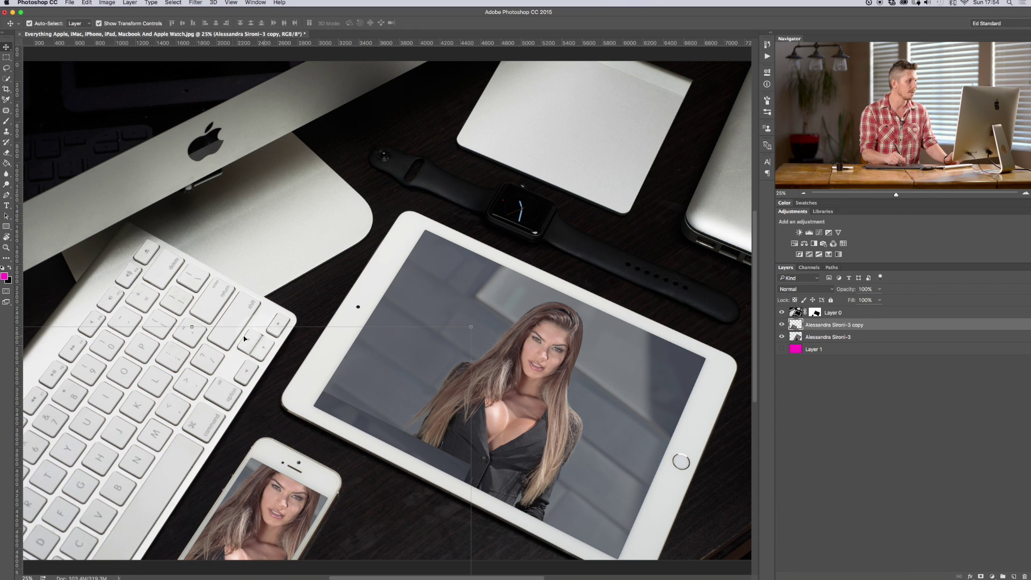
pyautogui.moveTo(471, 327); pyautogui.dragTo(365, 423)
pyautogui.moveTo(419, 378); pyautogui.dragTo(334, 451)
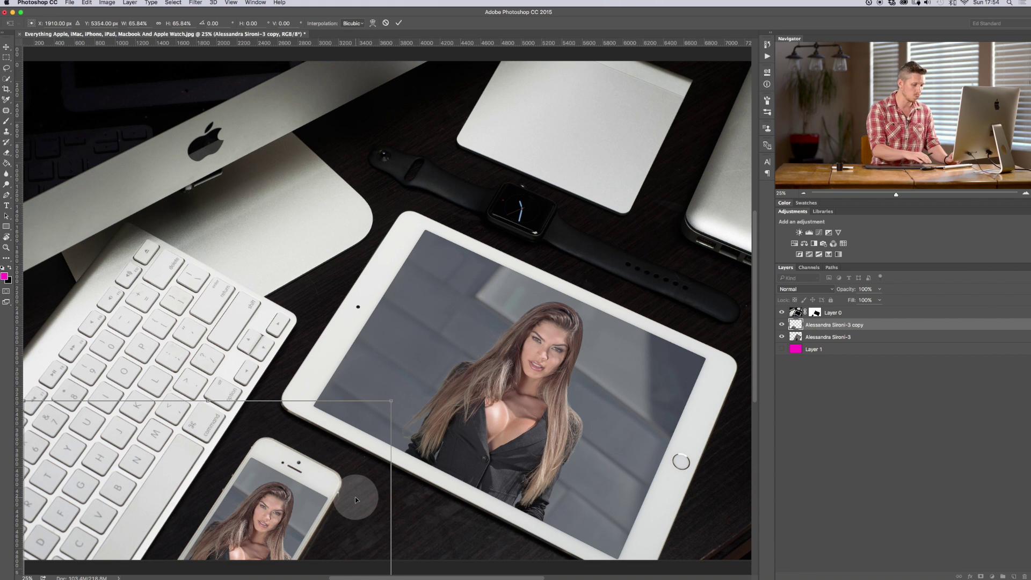
pyautogui.press('Return')
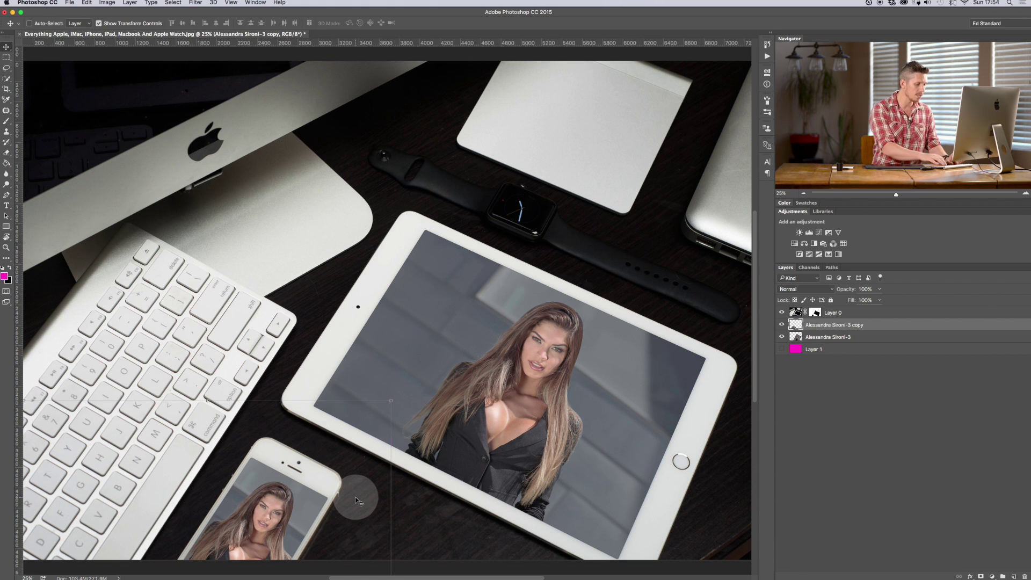
# Select the iMac's dark screen on Layer 0 with the Quick Selection tool.
pyautogui.press('super+minus')
pyautogui.press('super+minus')
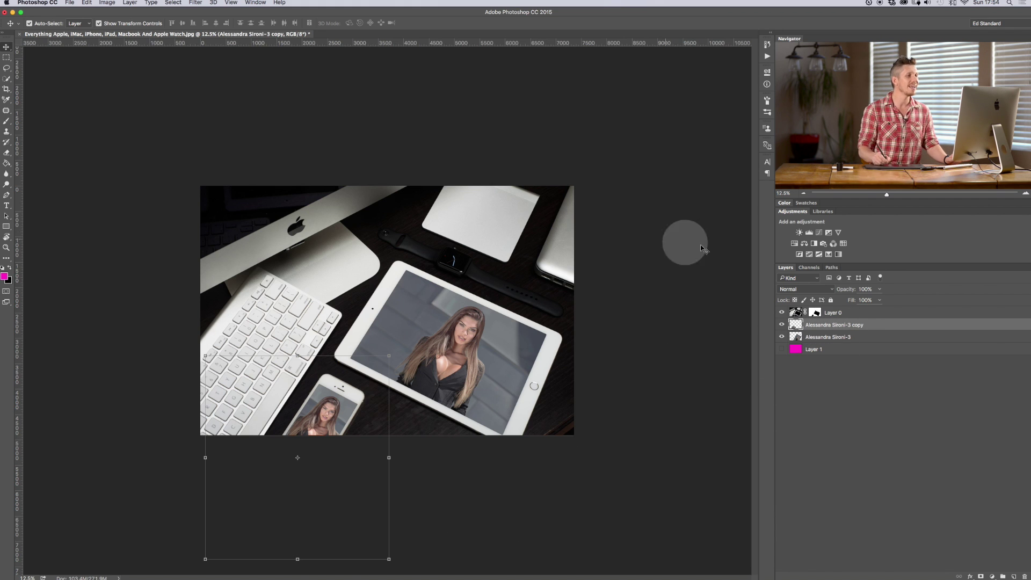
pyautogui.click(7, 79)
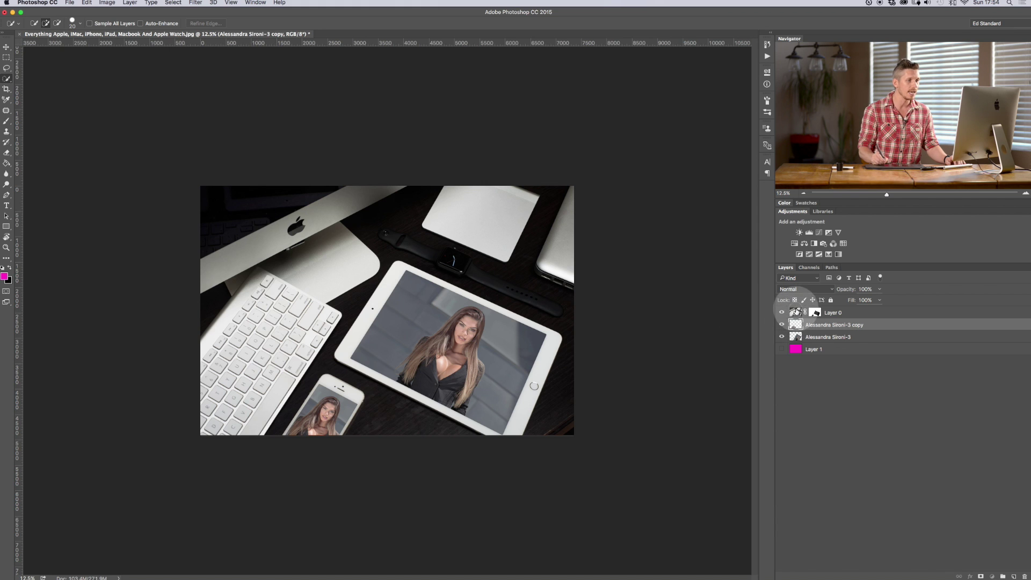
pyautogui.click(800, 312)
pyautogui.moveTo(232, 204); pyautogui.dragTo(258, 240)
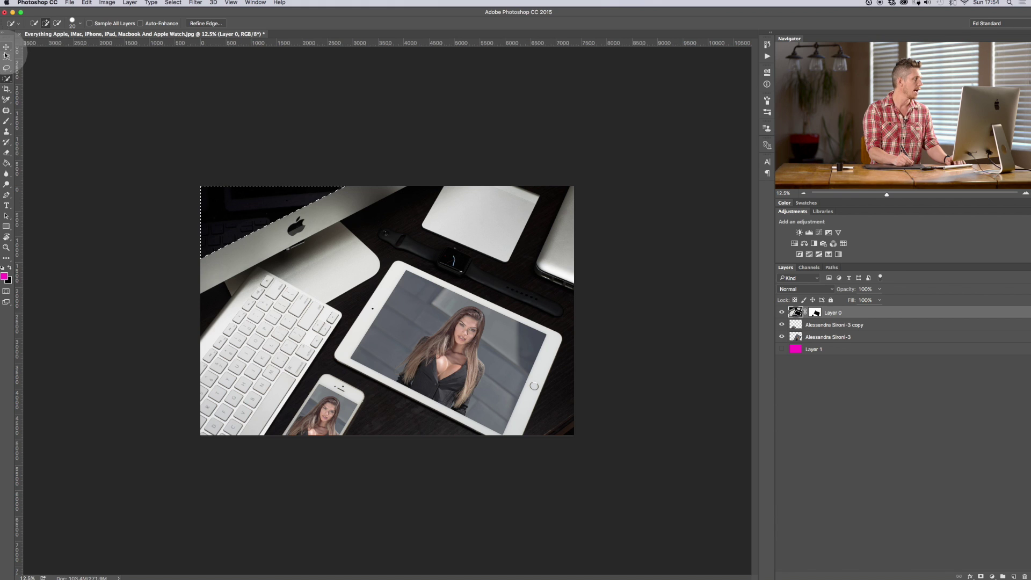
# Brush black inside the selection on Layer 0's mask to hide the iMac's screen.
pyautogui.click(6, 122)
pyautogui.click(814, 313)
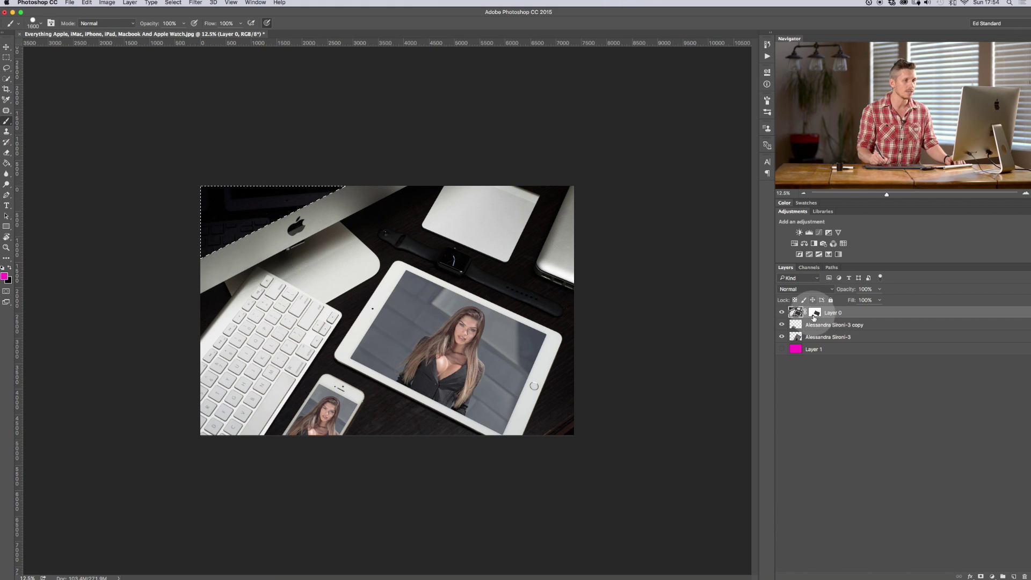
pyautogui.click(816, 313)
pyautogui.click(816, 314)
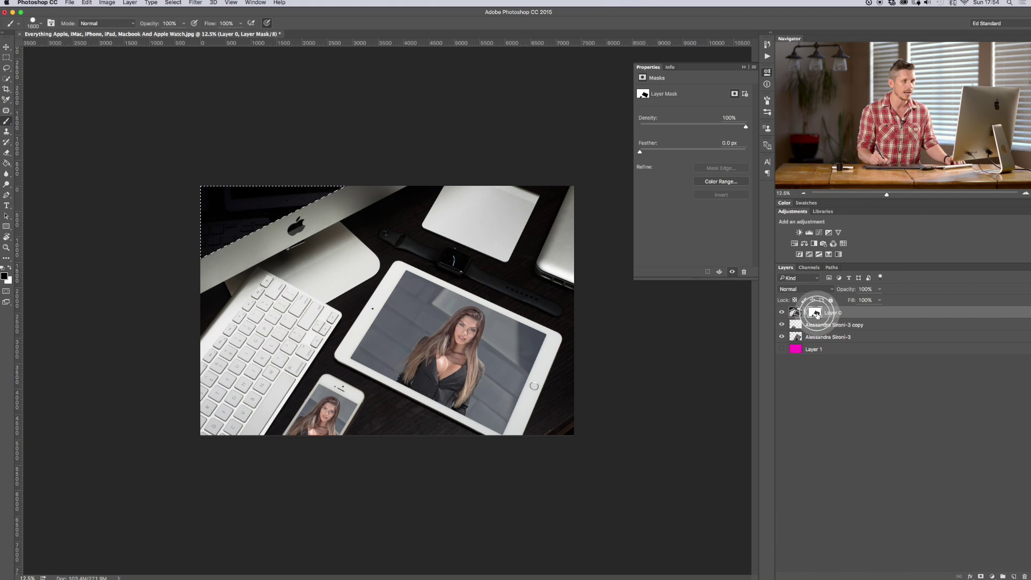
pyautogui.press('d')
pyautogui.press('x')
pyautogui.moveTo(276, 224)
pyautogui.mouseDown()
pyautogui.moveTo(251, 190)
pyautogui.moveTo(333, 172)
pyautogui.mouseUp()
pyautogui.hotkey('ctrl', 'd')
# Clear the selection, duplicate the tablet's portrait layer, and move the copy into the iMac's screen opening.
pyautogui.click(885, 327)
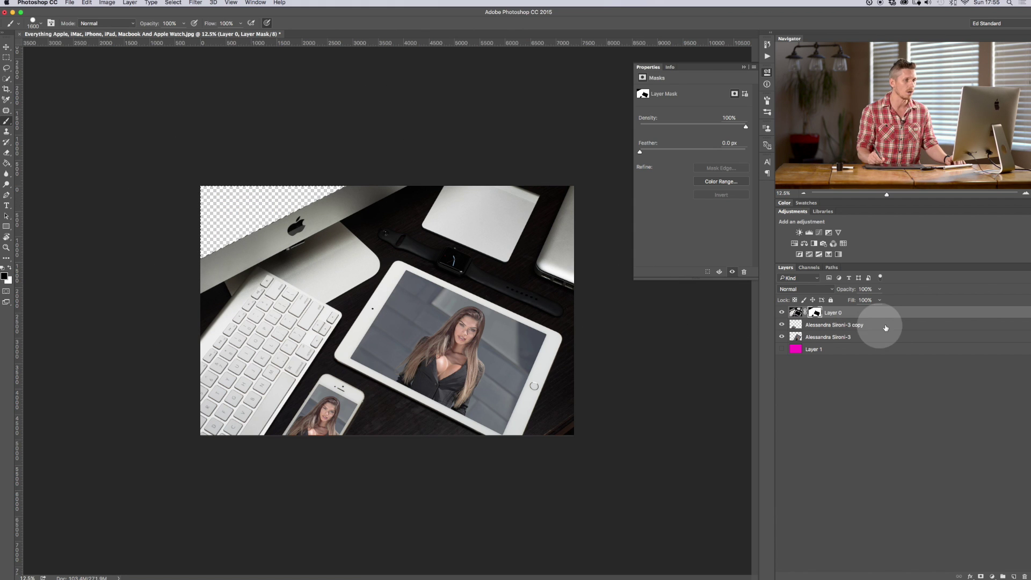
pyautogui.click(885, 336)
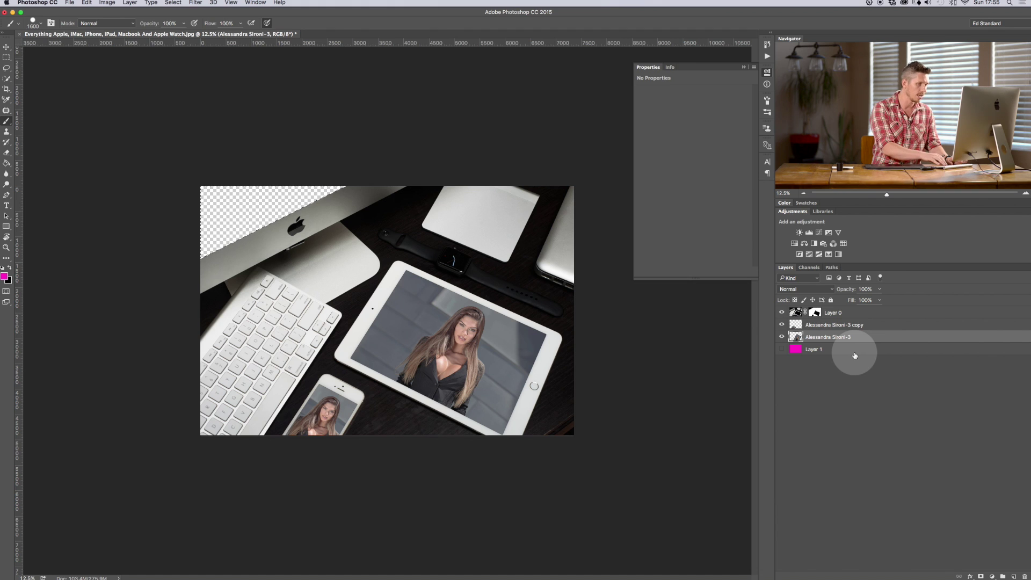
pyautogui.click(574, 185)
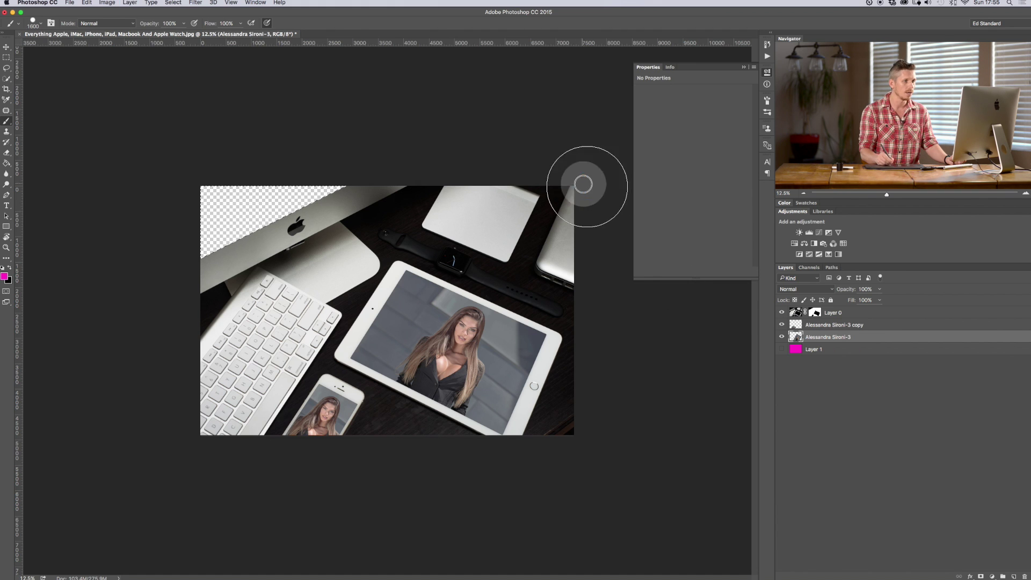
pyautogui.click(8, 47)
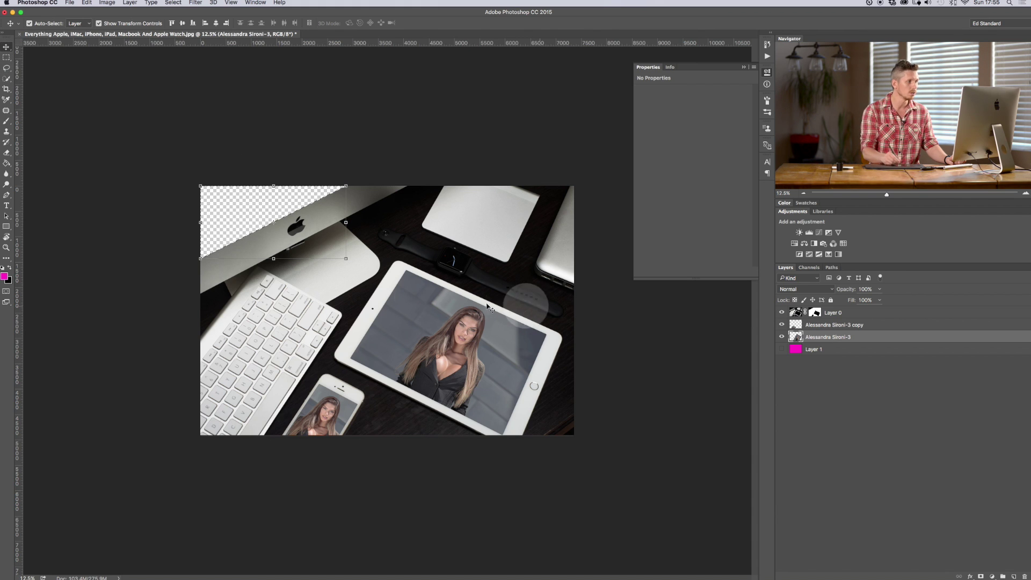
pyautogui.click(29, 23)
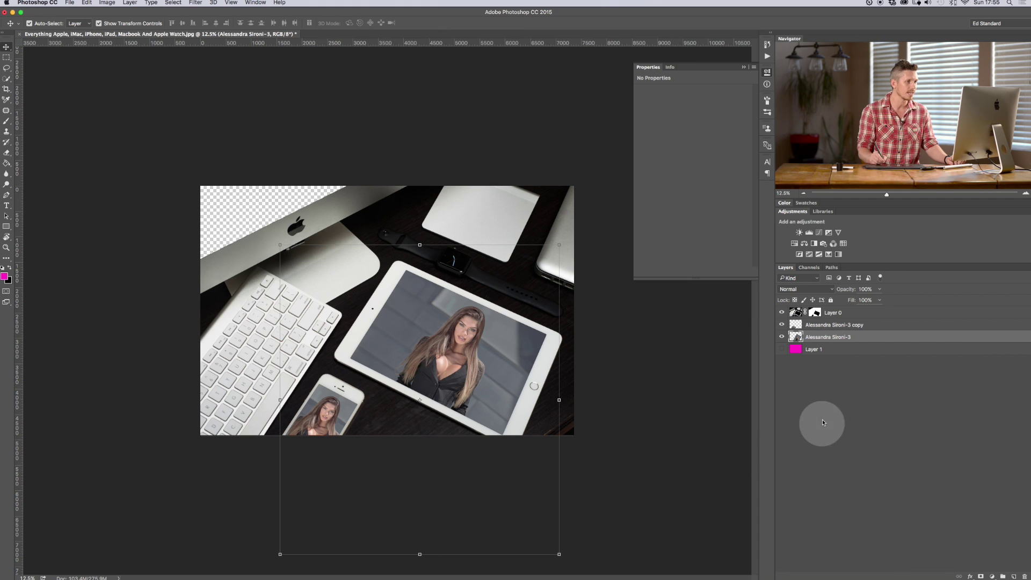
pyautogui.press('super+j')
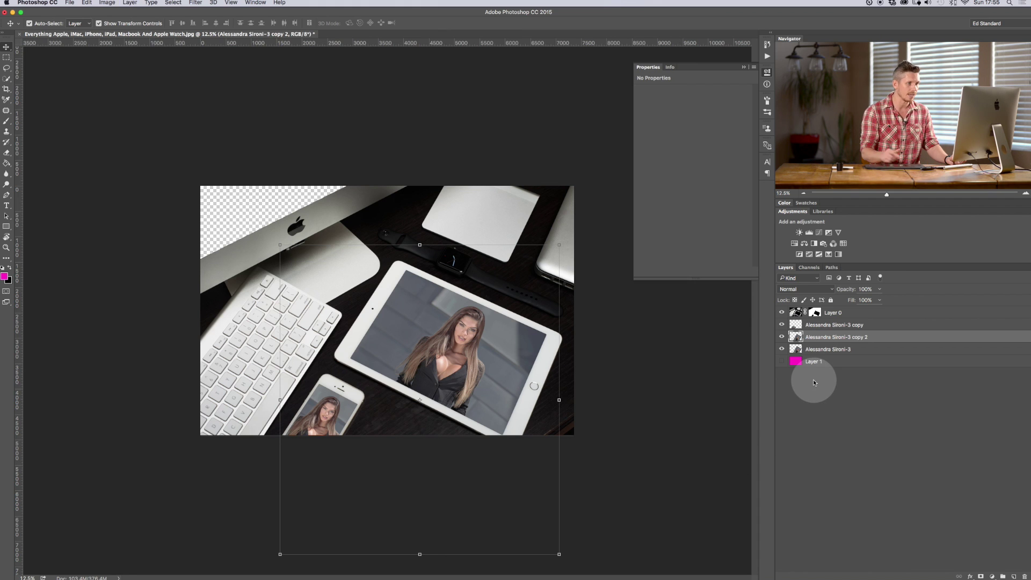
pyautogui.moveTo(450, 327); pyautogui.dragTo(243, 215)
# Turn off Auto-Select for the Move tool and select only the iMac's portrait copy.
pyautogui.keyDown('shift'); pyautogui.click(368, 301); pyautogui.keyUp('shift')
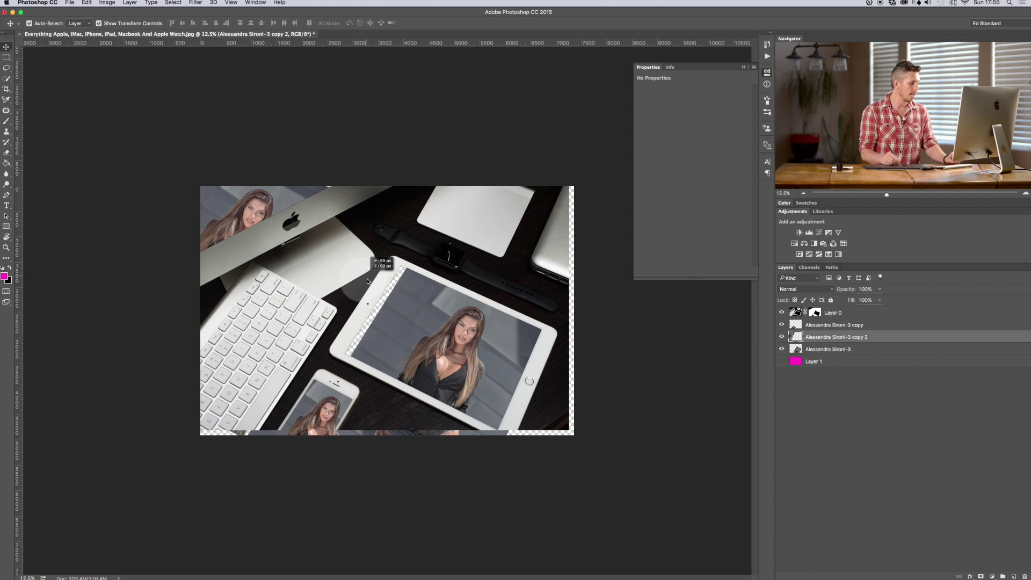
pyautogui.click(30, 23)
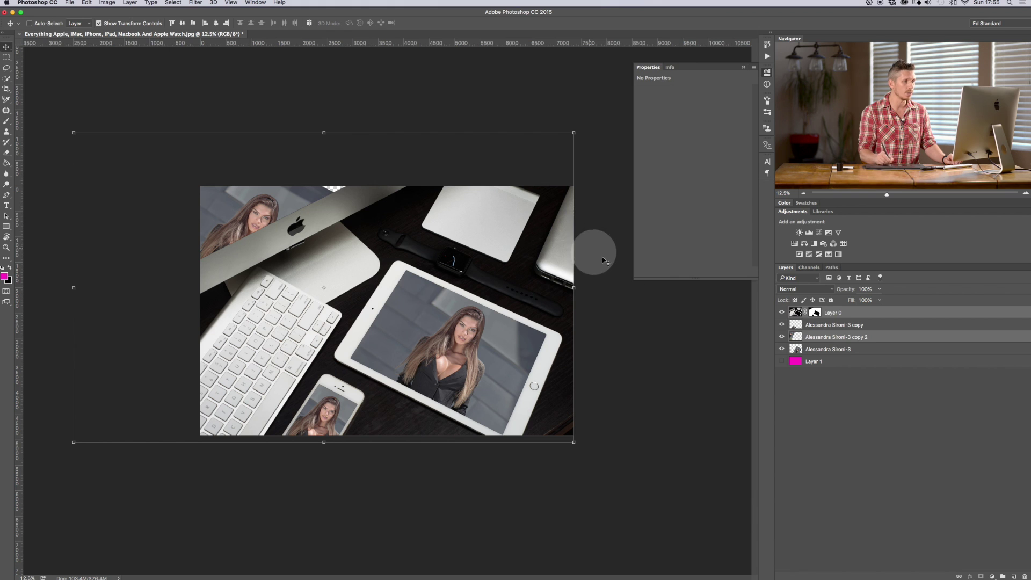
pyautogui.click(859, 336)
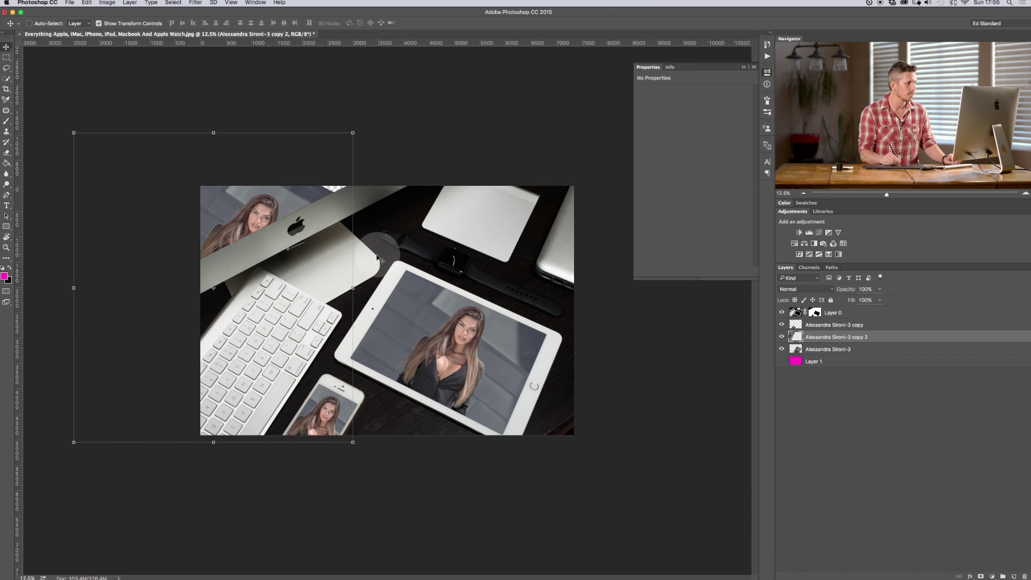
# Scale the iMac's portrait copy to about 152%, rotate it about -53°, and position it to fill the iMac's screen opening.
pyautogui.moveTo(359, 263); pyautogui.dragTo(295, 115)
pyautogui.moveTo(331, 313); pyautogui.dragTo(476, 367)
pyautogui.moveTo(305, 139); pyautogui.dragTo(293, 8)
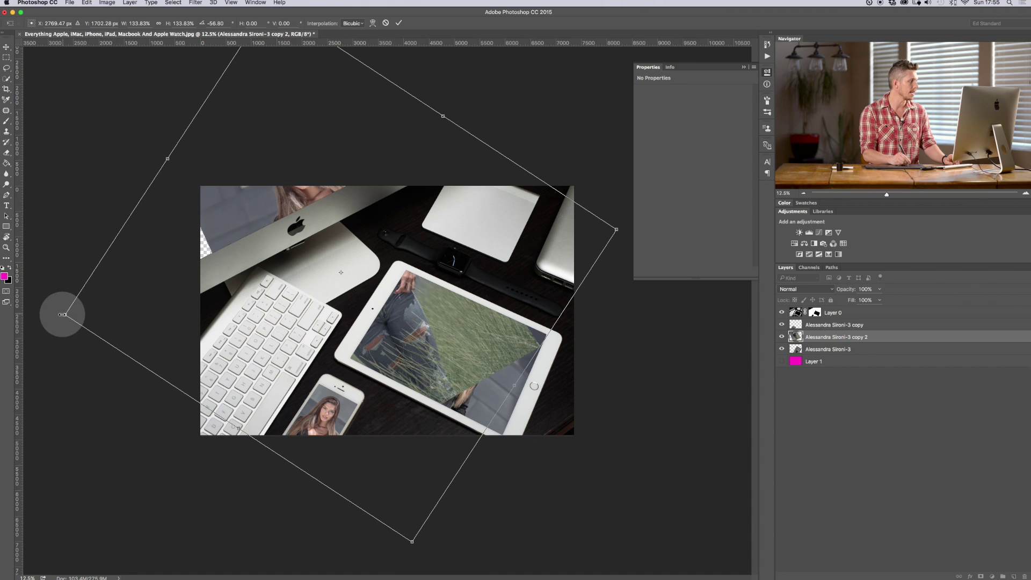
pyautogui.moveTo(66, 314); pyautogui.dragTo(17, 319)
pyautogui.moveTo(456, 258); pyautogui.dragTo(426, 227)
pyautogui.moveTo(483, 111); pyautogui.dragTo(502, 127)
pyautogui.moveTo(358, 225); pyautogui.dragTo(361, 219)
pyautogui.moveTo(468, 139); pyautogui.dragTo(440, 157)
pyautogui.moveTo(398, 225); pyautogui.dragTo(394, 217)
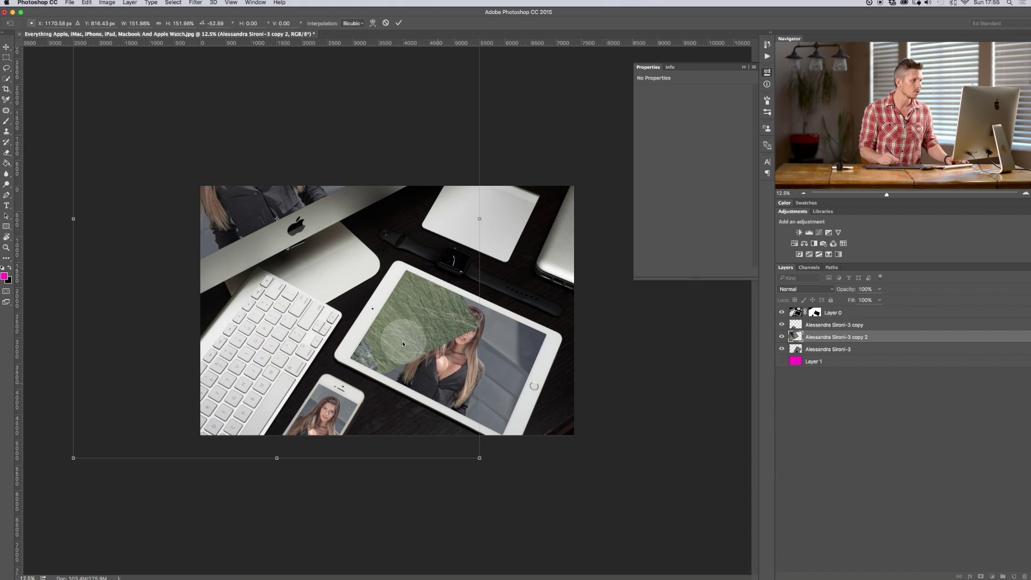
pyautogui.press('Return')
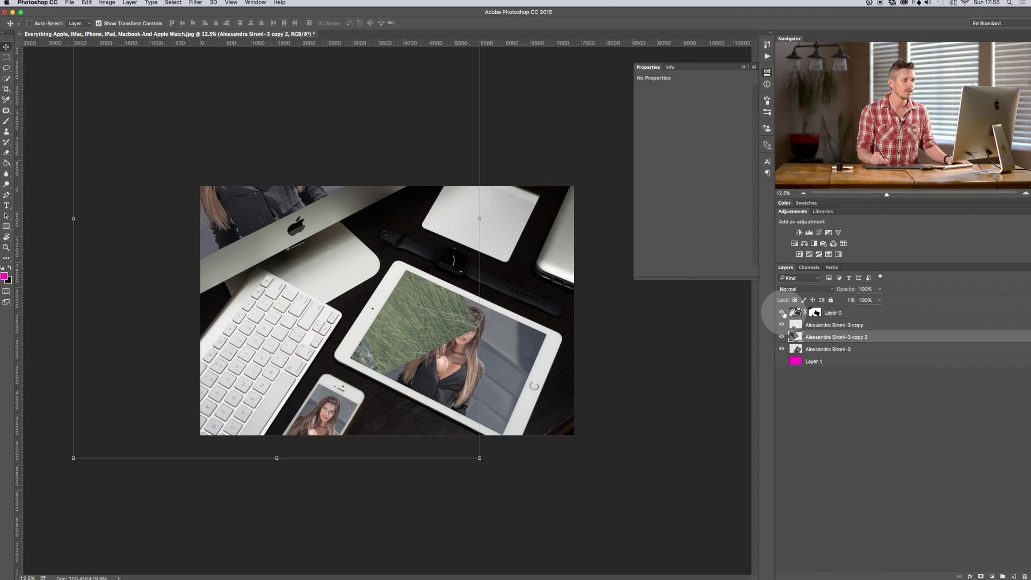
# Temporarily hide Layer 0 and move the iMac's portrait copy beneath the other two portrait layers.
pyautogui.click(782, 314)
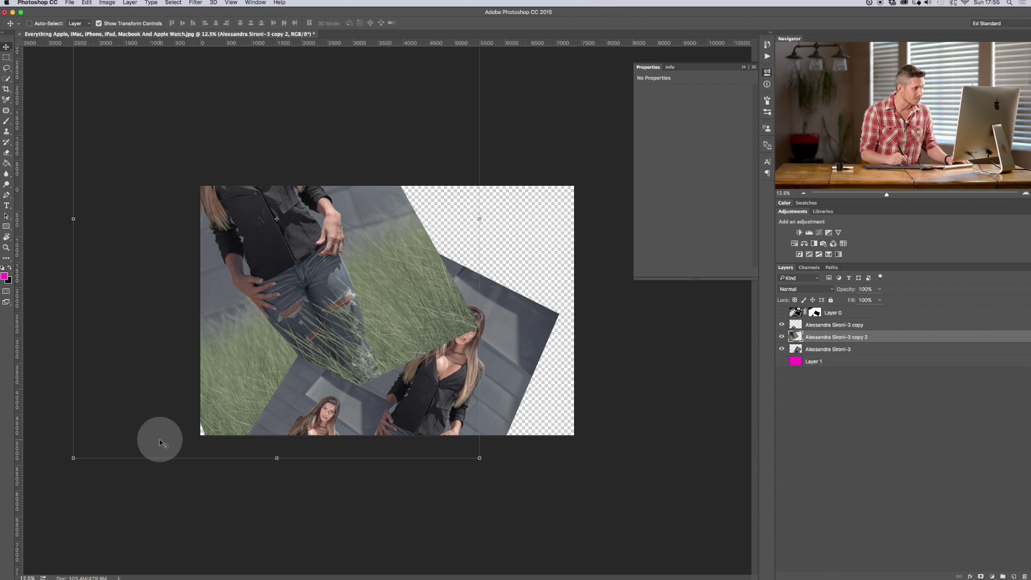
pyautogui.moveTo(892, 338); pyautogui.dragTo(890, 357)
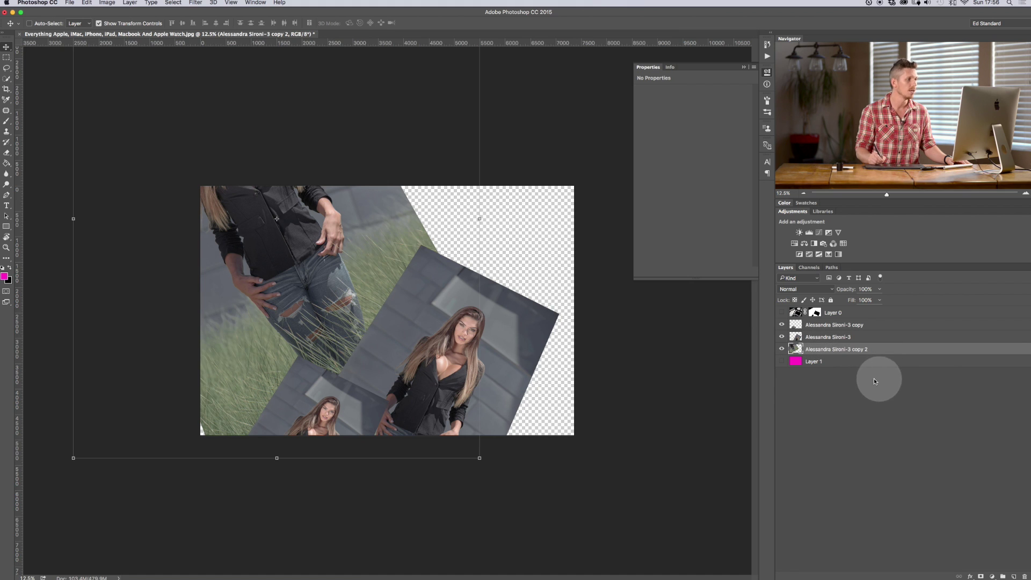
pyautogui.click(783, 312)
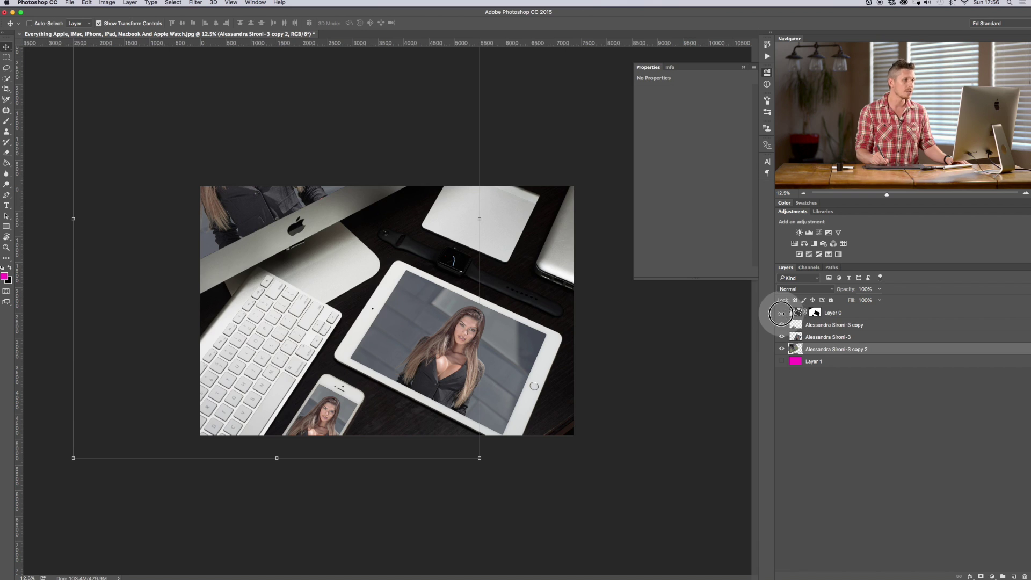
# Move the iMac's portrait copy above the other portrait layers, directly beneath Layer 0, hiding Layer 0 only during the reordering.
pyautogui.click(782, 313)
pyautogui.moveTo(839, 351); pyautogui.dragTo(835, 323)
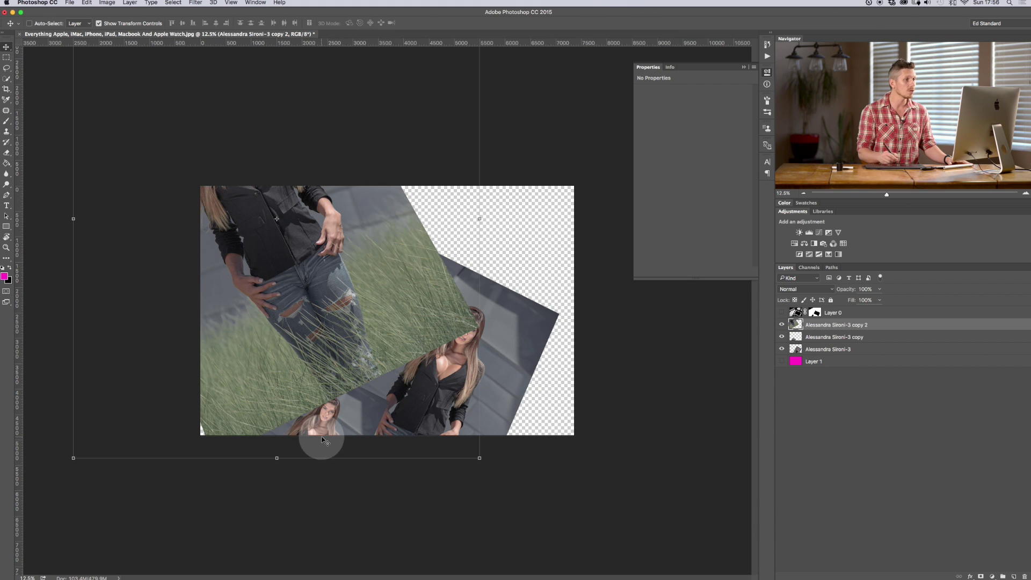
pyautogui.click(782, 312)
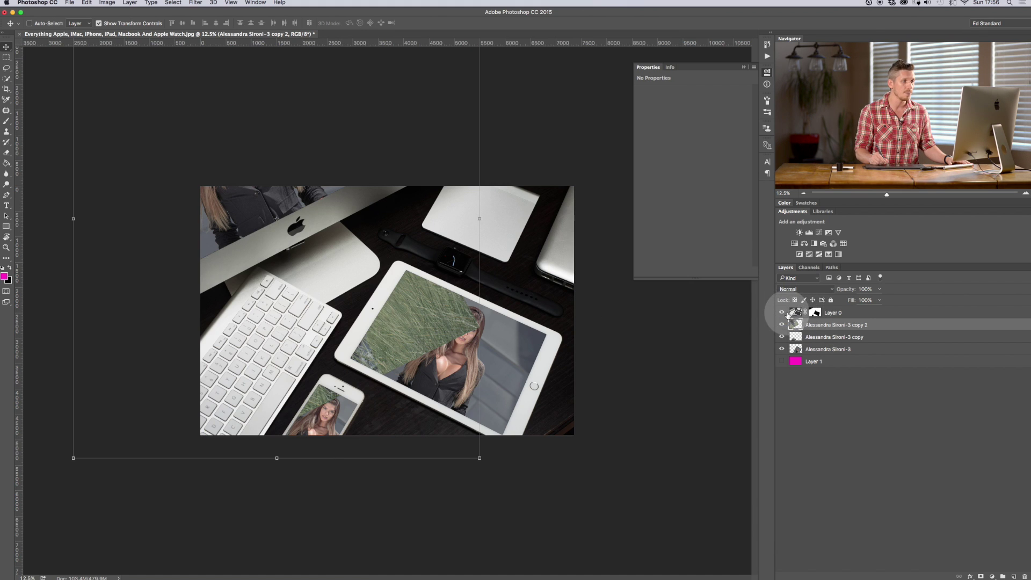
# Draw a Lasso selection around the iMac's screen area with Layer 0 active.
pyautogui.click(790, 312)
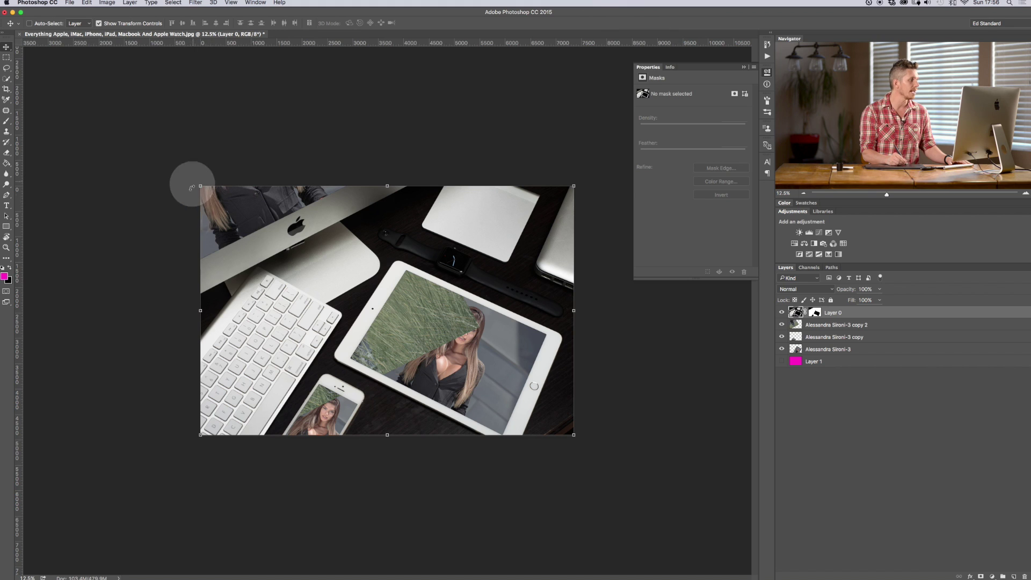
pyautogui.click(8, 70)
pyautogui.moveTo(179, 301)
pyautogui.mouseDown()
pyautogui.moveTo(313, 219)
pyautogui.moveTo(396, 150)
pyautogui.moveTo(147, 157)
pyautogui.moveTo(183, 298)
pyautogui.mouseUp()
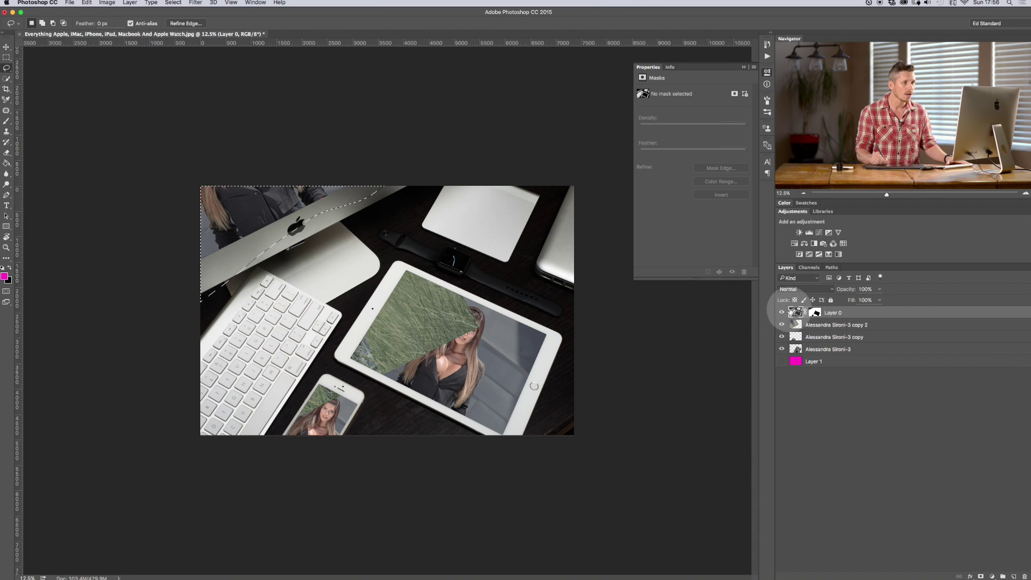
# Add a layer mask from the selection to the iMac's portrait copy, keeping Layer 0 hidden only while masking.
pyautogui.click(782, 312)
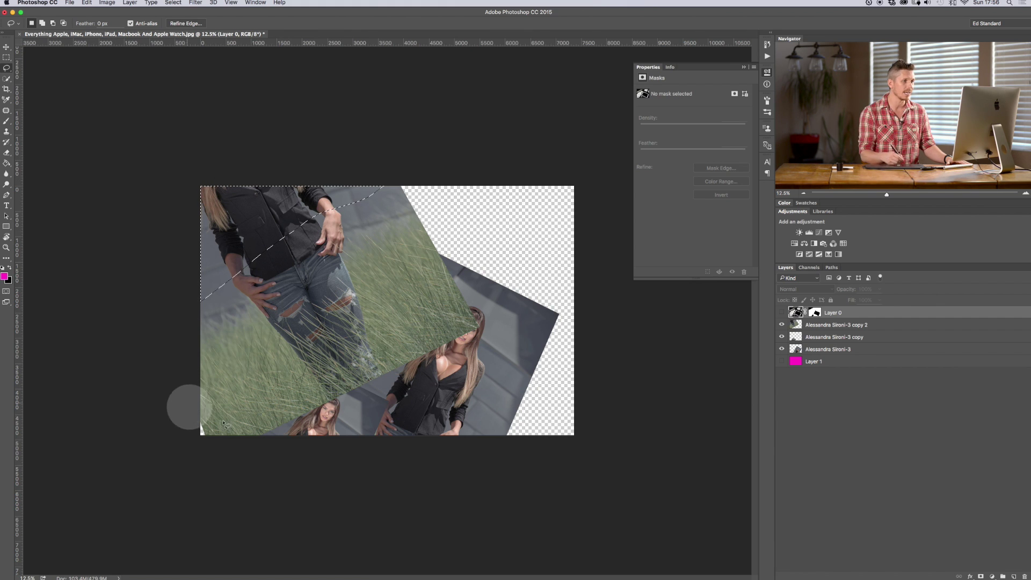
pyautogui.click(880, 326)
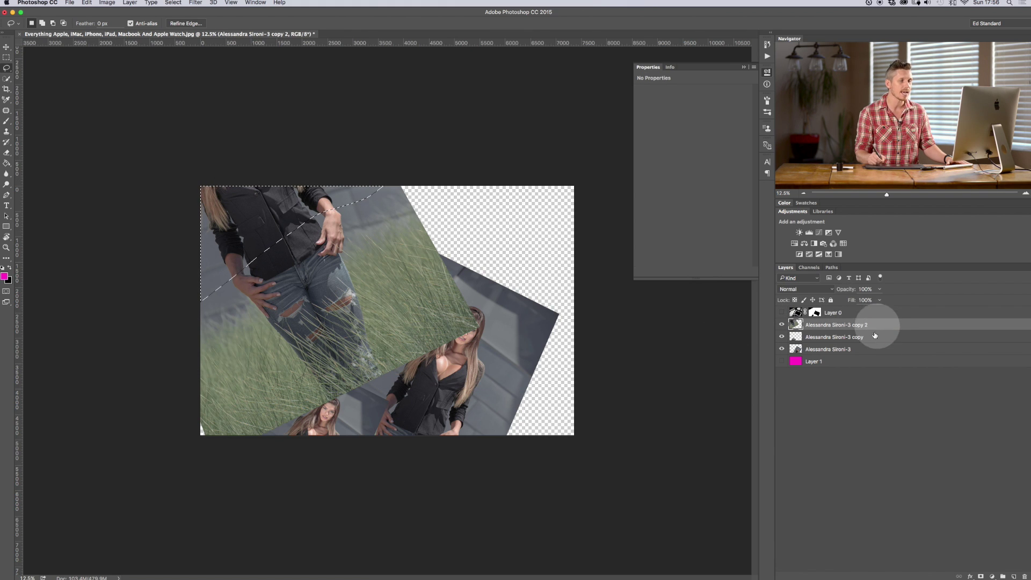
pyautogui.click(981, 576)
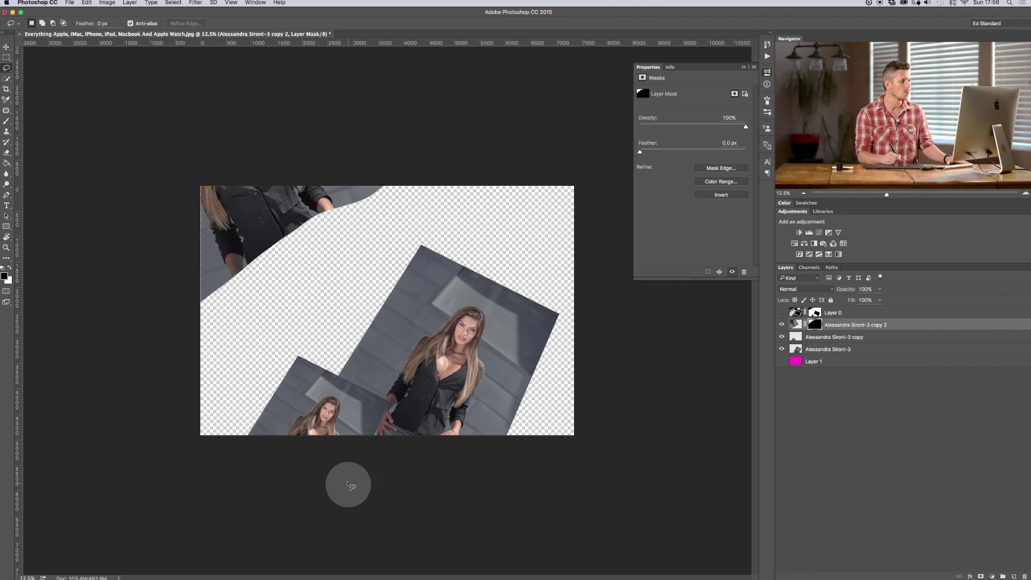
pyautogui.click(783, 313)
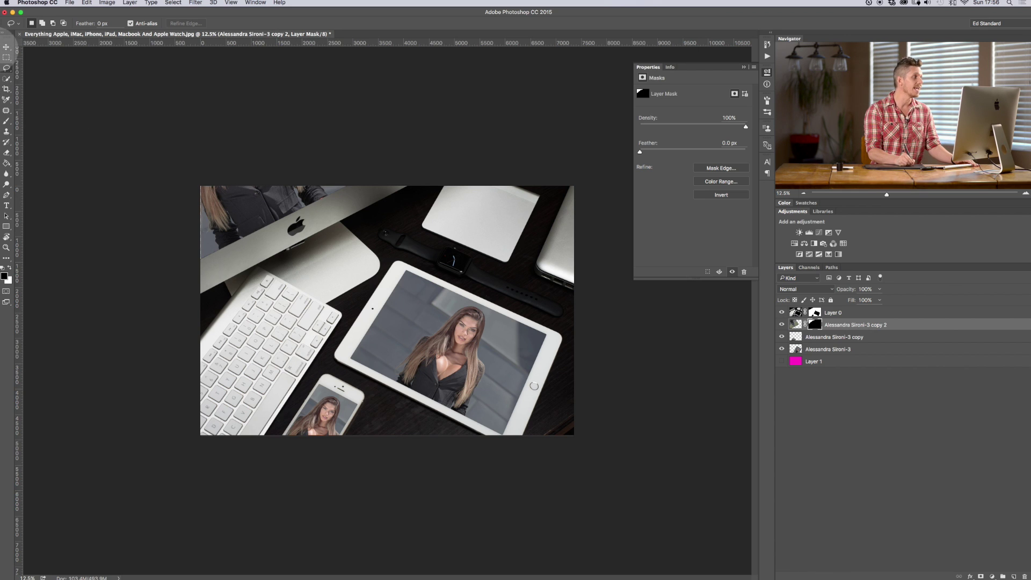
pyautogui.click(9, 49)
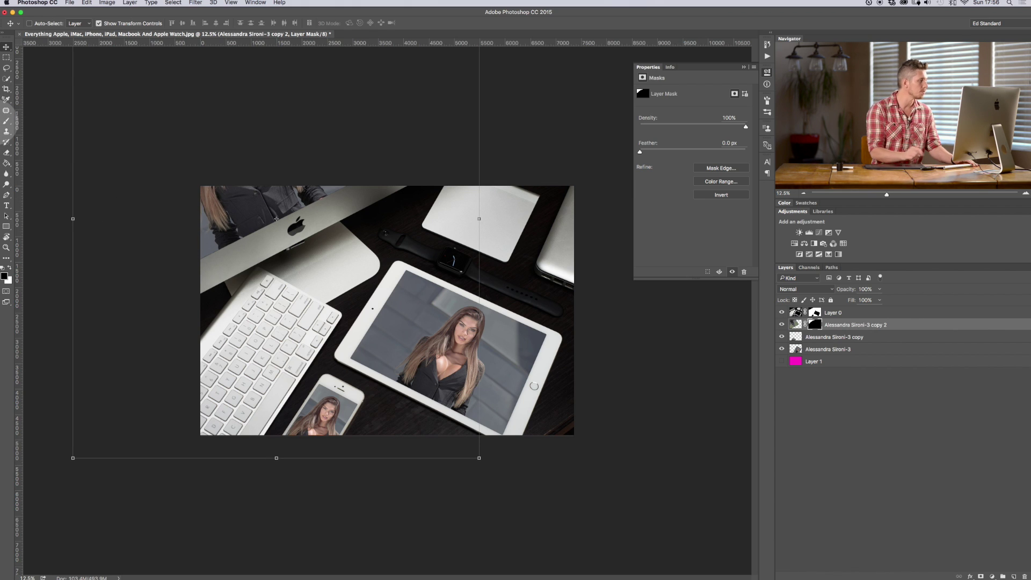
pyautogui.click(7, 58)
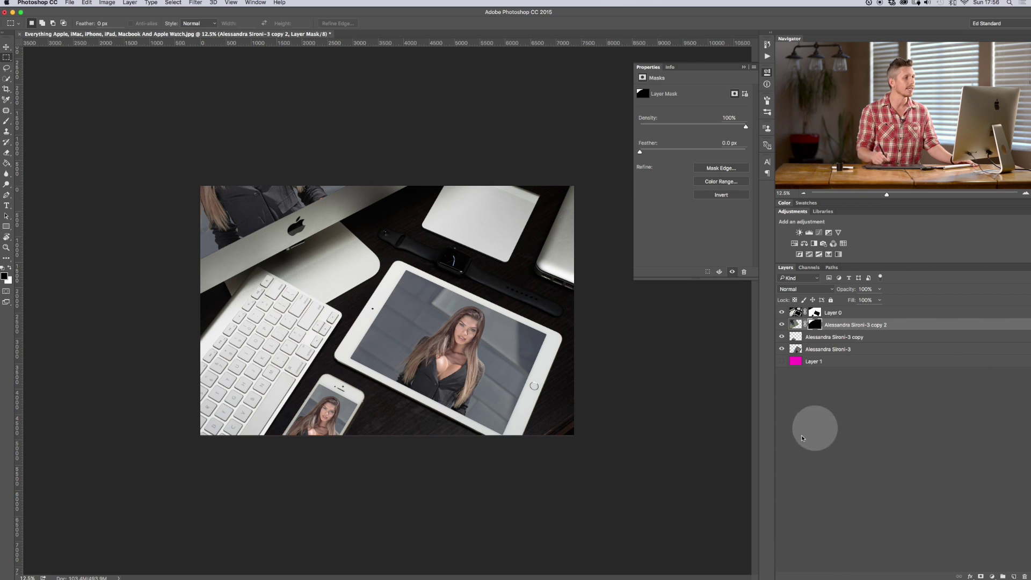
pyautogui.click(744, 67)
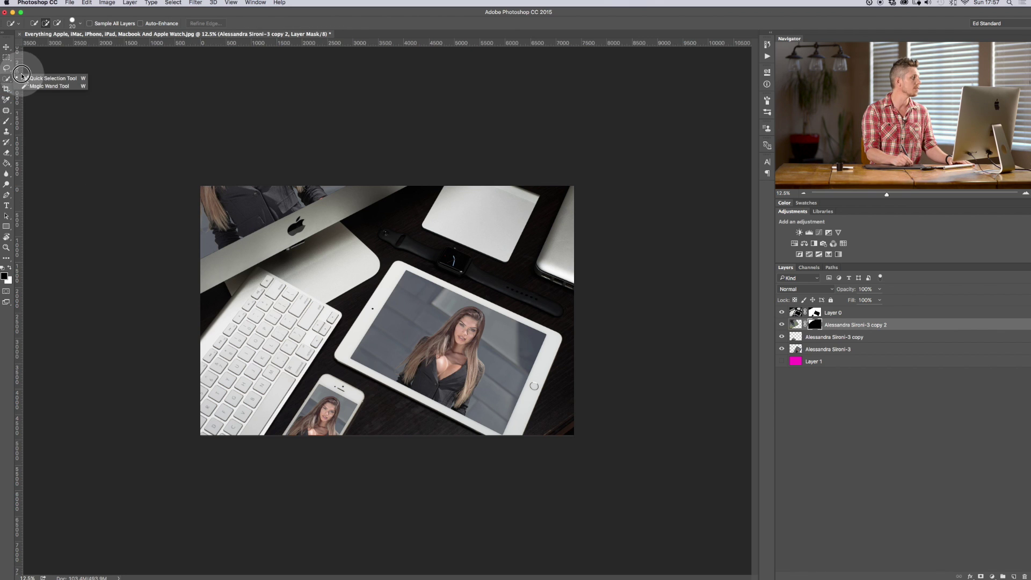
# Select the white trackpad on Layer 0 with the Magic Wand and copy it to a new layer.
pyautogui.click(46, 86)
pyautogui.click(480, 232)
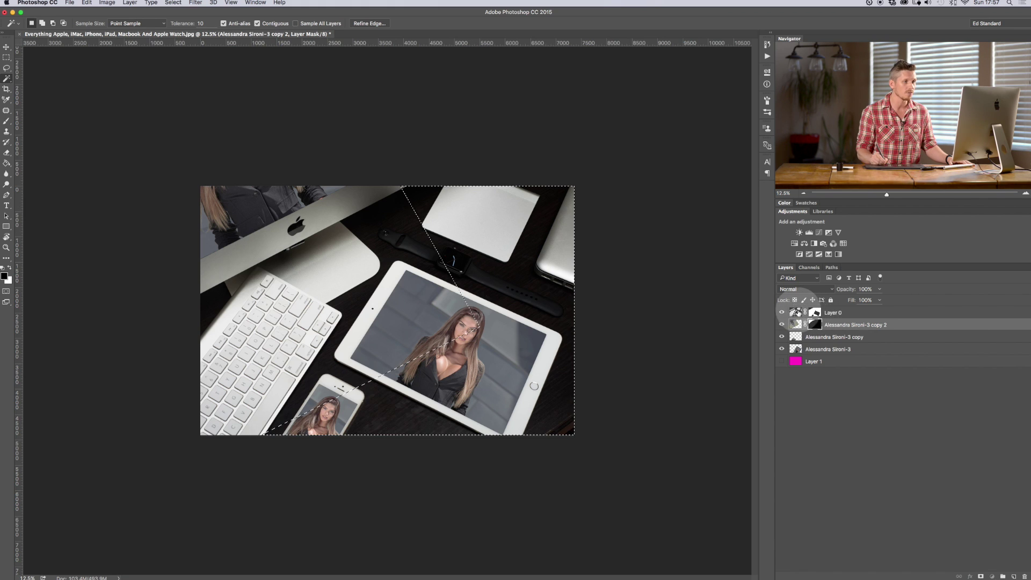
pyautogui.click(795, 313)
pyautogui.click(7, 57)
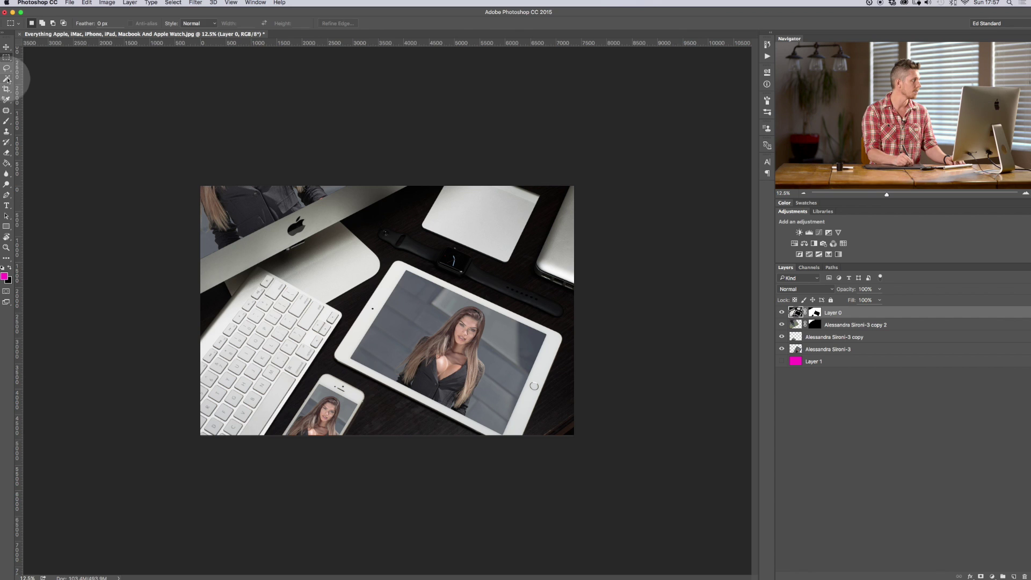
pyautogui.click(7, 79)
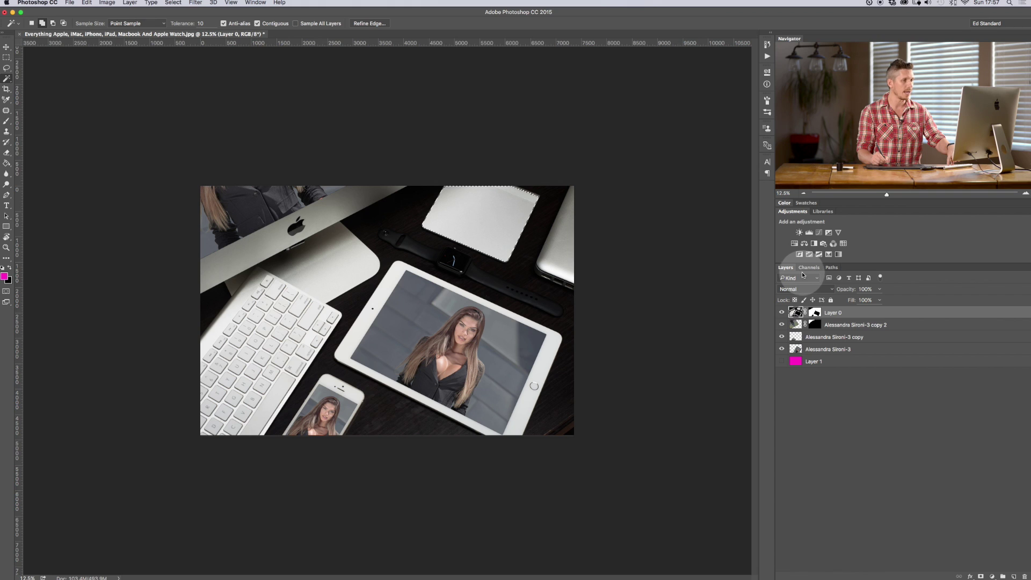
pyautogui.press('super+j')
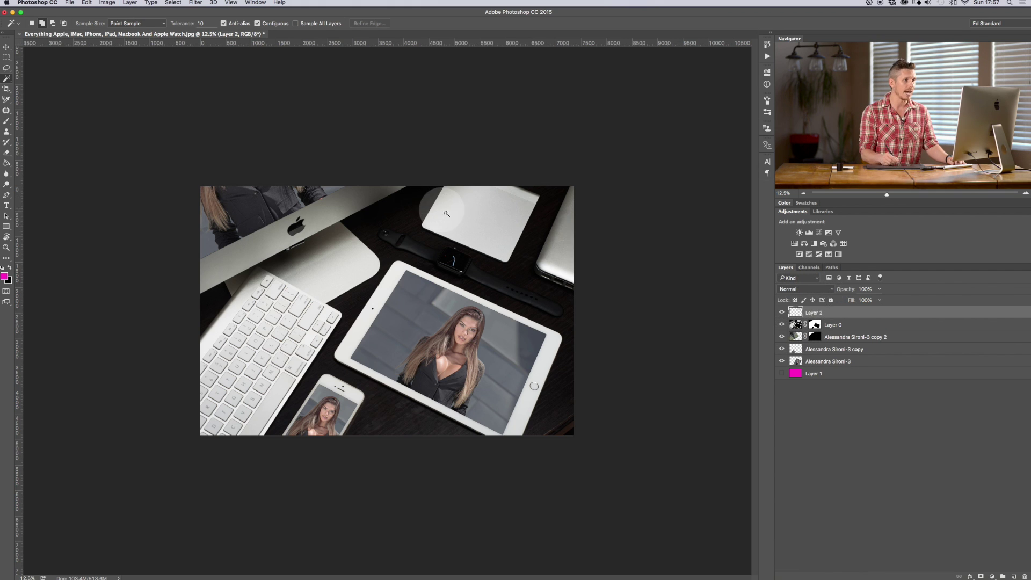
# Tint only the trackpad layer with a clipped Color Balance adjustment: Cyan-Red +99, Magenta-Green -81, Yellow-Blue -55.
pyautogui.click(805, 244)
pyautogui.moveTo(683, 112); pyautogui.dragTo(720, 111)
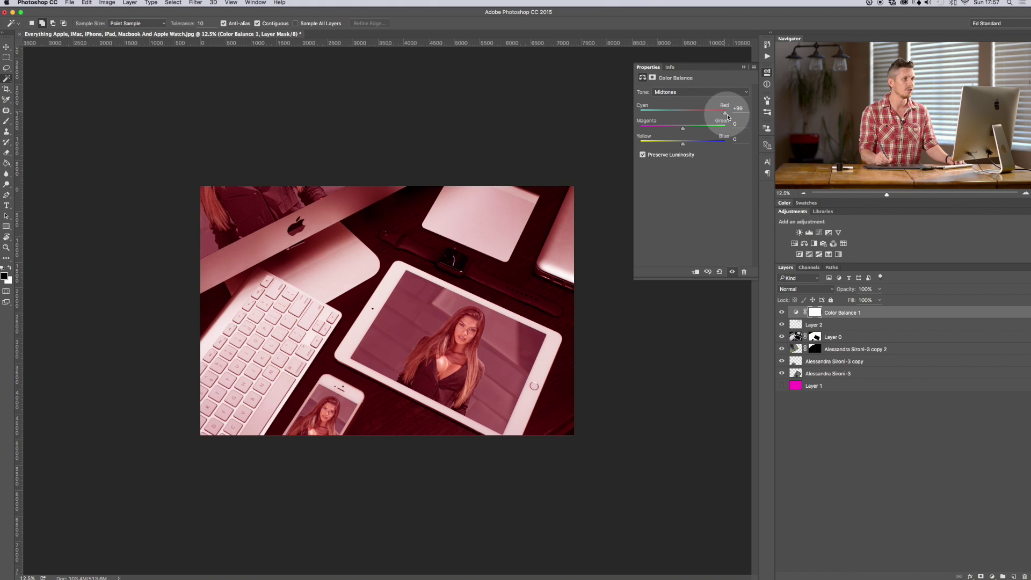
pyautogui.click(697, 272)
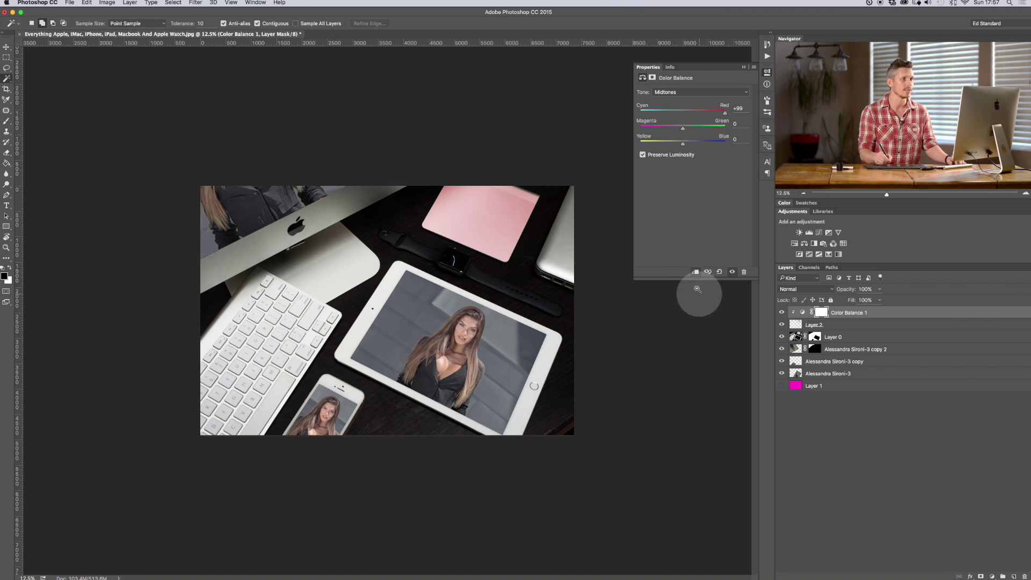
pyautogui.moveTo(682, 131); pyautogui.dragTo(662, 150)
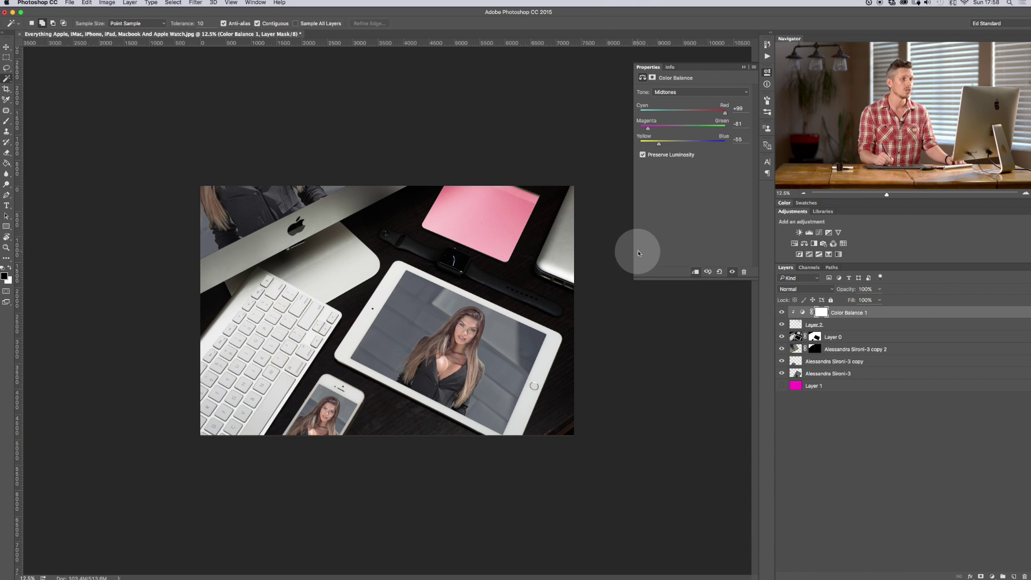
pyautogui.click(744, 68)
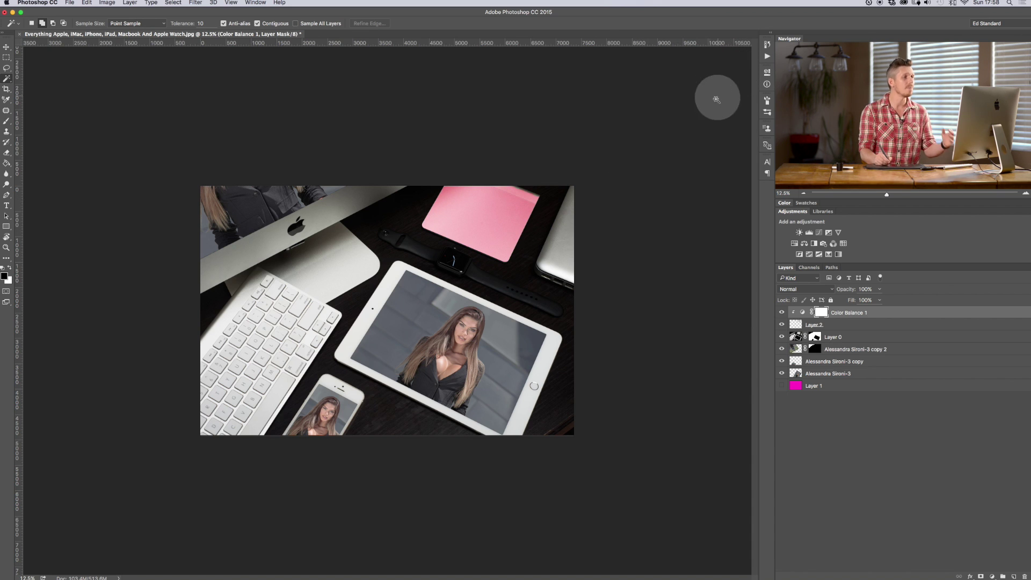
# Move the Color Balance adjustment directly beneath Layer 0 and shift its midtones from red toward cyan.
pyautogui.moveTo(886, 312); pyautogui.dragTo(895, 341)
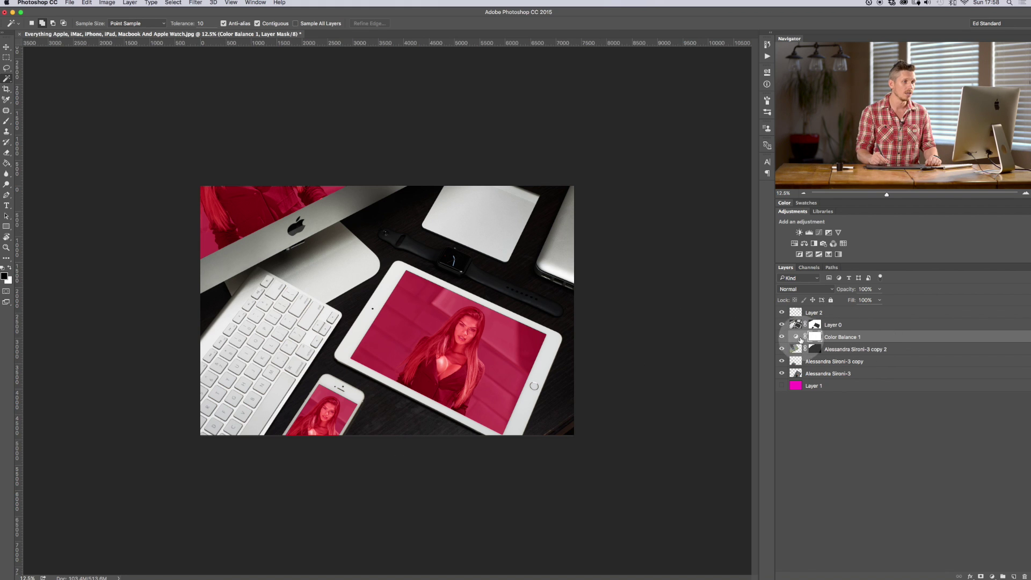
pyautogui.doubleClick(796, 337)
pyautogui.moveTo(671, 110); pyautogui.dragTo(667, 111)
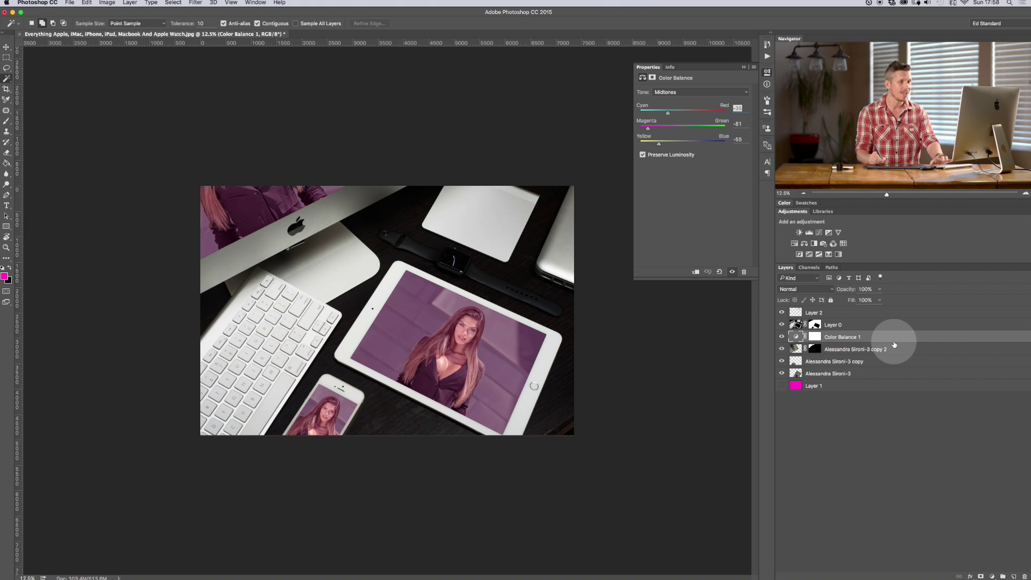
pyautogui.press('Delete')
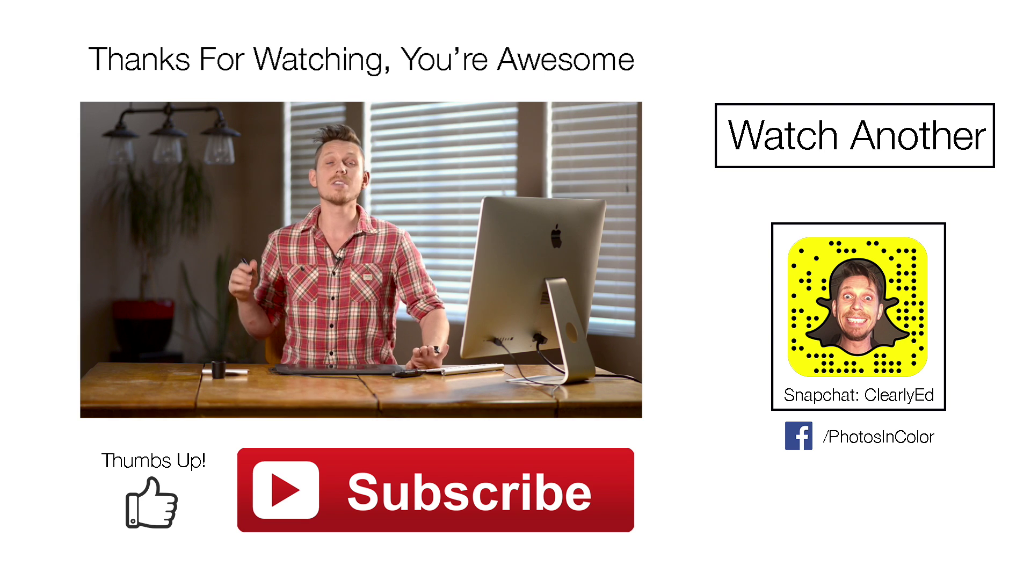